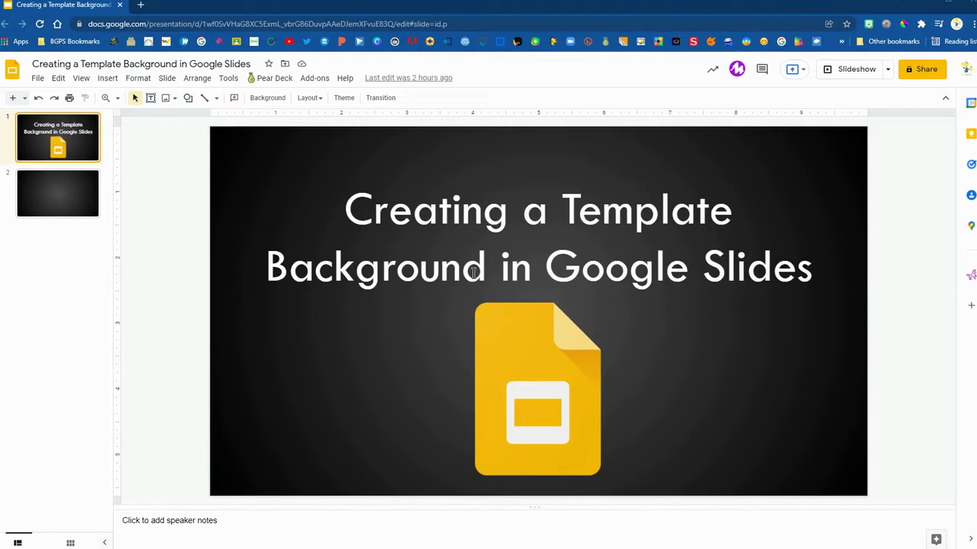
- Go to slide 2, the blank slide with the dark gradient background
{"action": "left_click", "coordinate": [75, 205]}
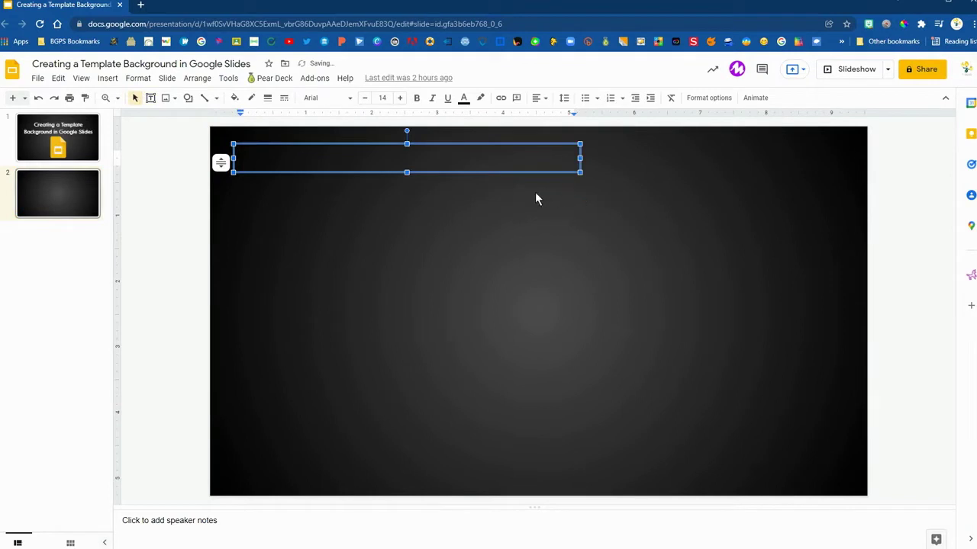
- Type 'Essay Idea:' in white text in the top-left text box of slide 2
{"action": "left_click", "coordinate": [463, 98]}
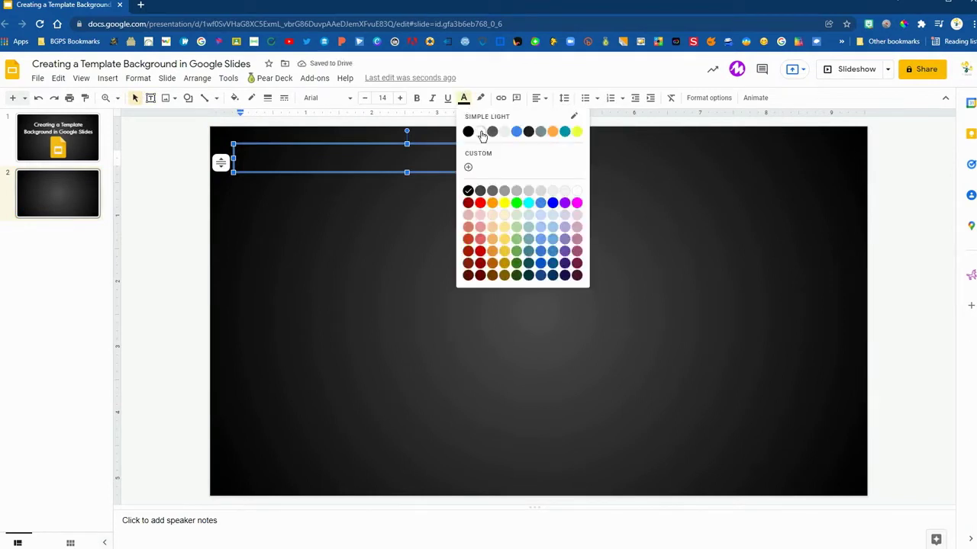
{"action": "left_click", "coordinate": [481, 134]}
{"action": "type", "text": "Essay I"}
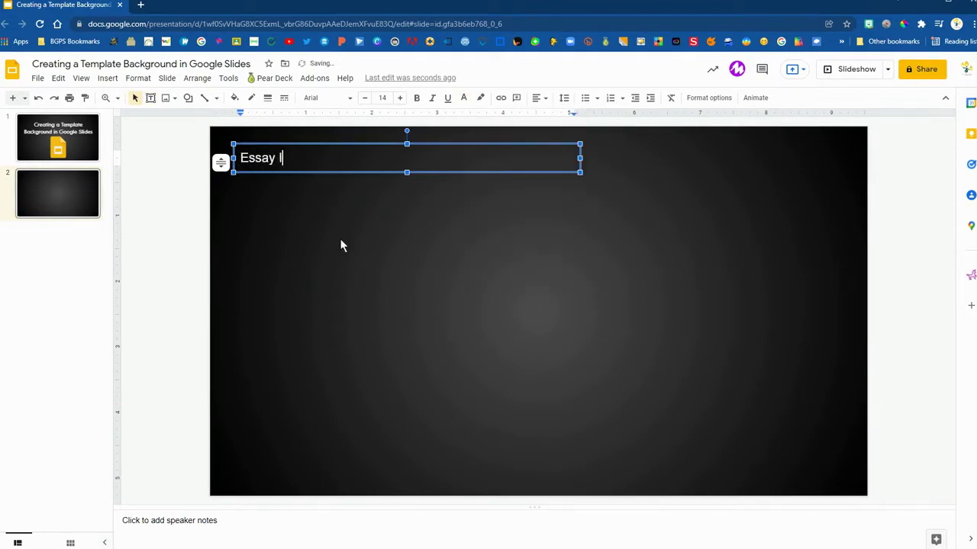
{"action": "type", "text": "dea:"}
{"action": "left_click", "coordinate": [338, 217]}
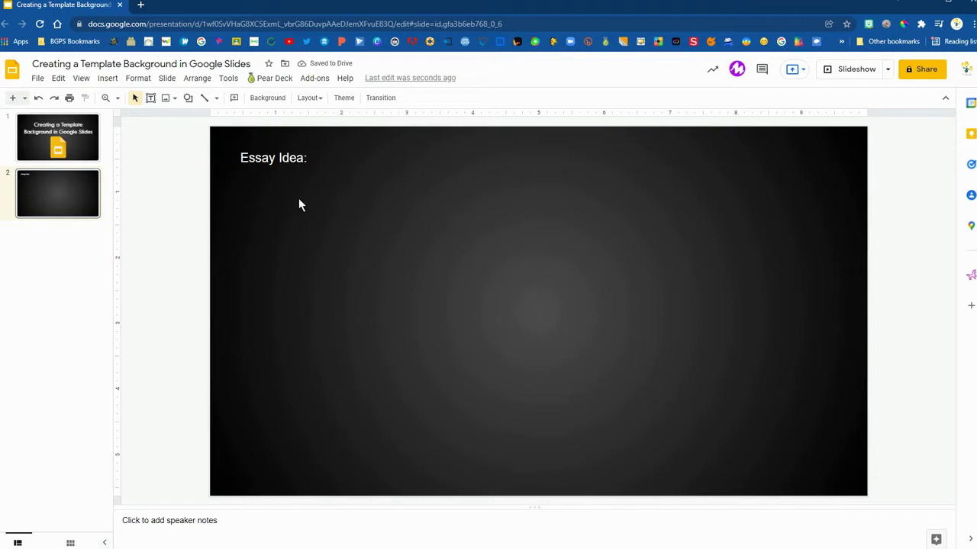
- Draw a long light grey rounded rectangle beside 'Essay Idea:', aligned with it and slightly taller
{"action": "left_click", "coordinate": [187, 98]}
{"action": "mouse_move", "coordinate": [206, 118]}
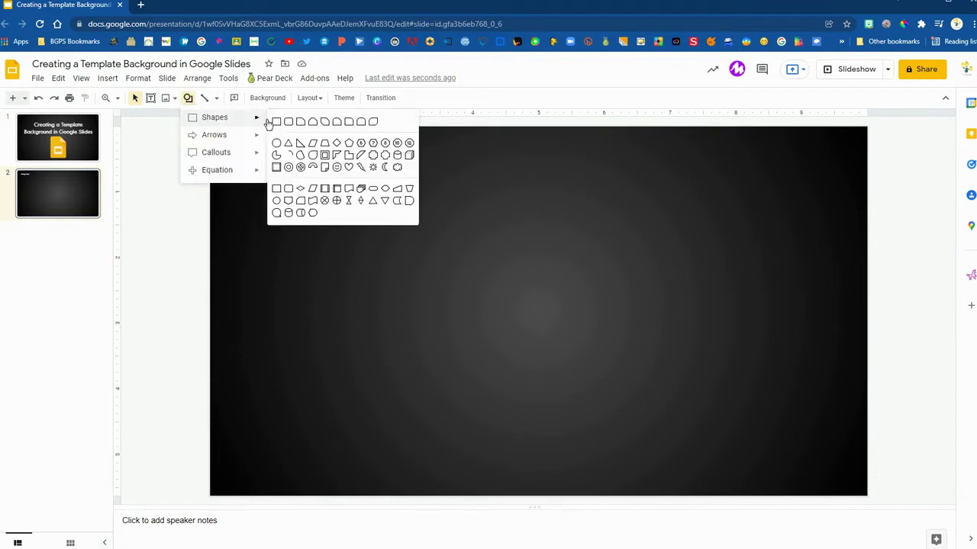
{"action": "left_click", "coordinate": [294, 123]}
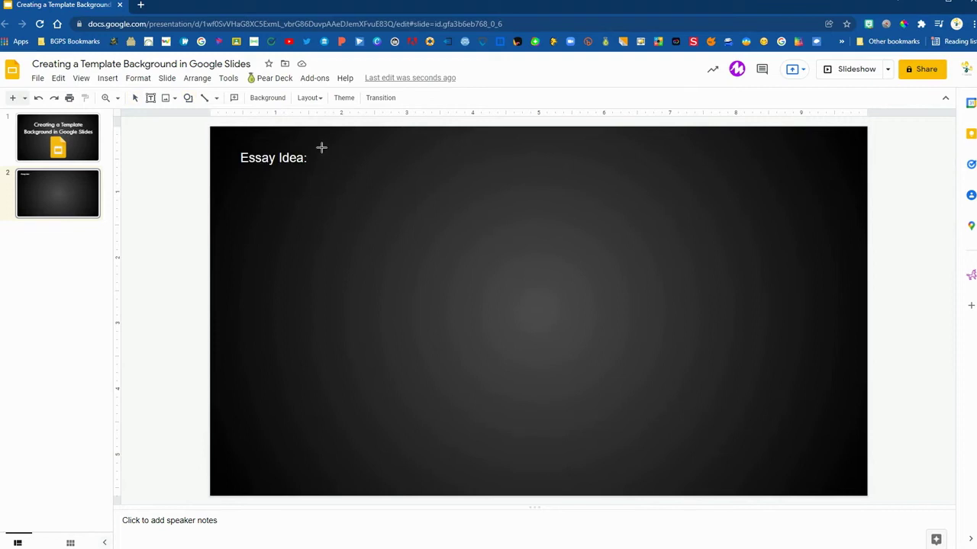
{"action": "left_click_drag", "start_coordinate": [322, 147], "coordinate": [842, 172]}
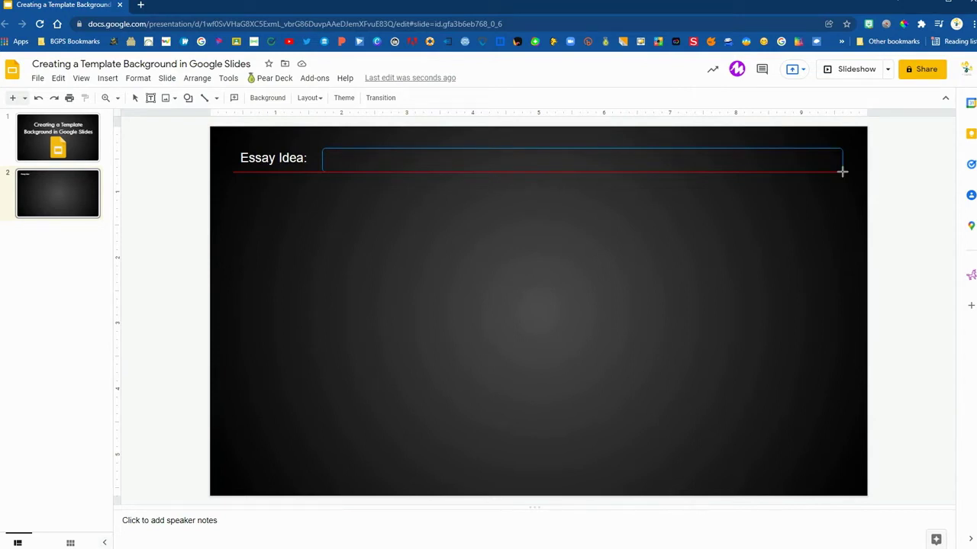
{"action": "left_click_drag", "start_coordinate": [843, 171], "coordinate": [843, 173]}
{"action": "left_click_drag", "start_coordinate": [725, 160], "coordinate": [722, 155]}
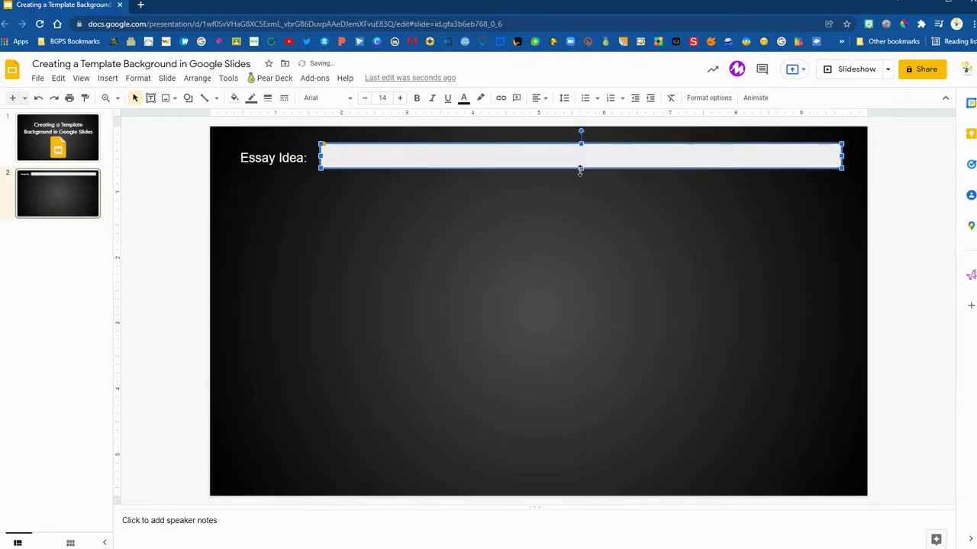
{"action": "left_click_drag", "start_coordinate": [581, 168], "coordinate": [280, 145]}
- Set the 'Essay Idea:' label to 18 pt and widen it to stay on one line
{"action": "left_click", "coordinate": [258, 166]}
{"action": "left_click", "coordinate": [384, 98]}
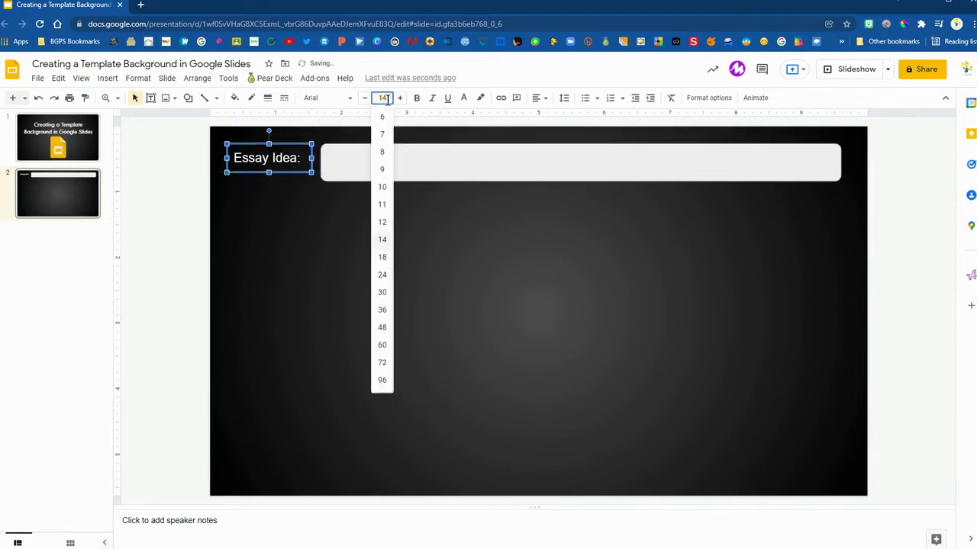
{"action": "left_click", "coordinate": [384, 257]}
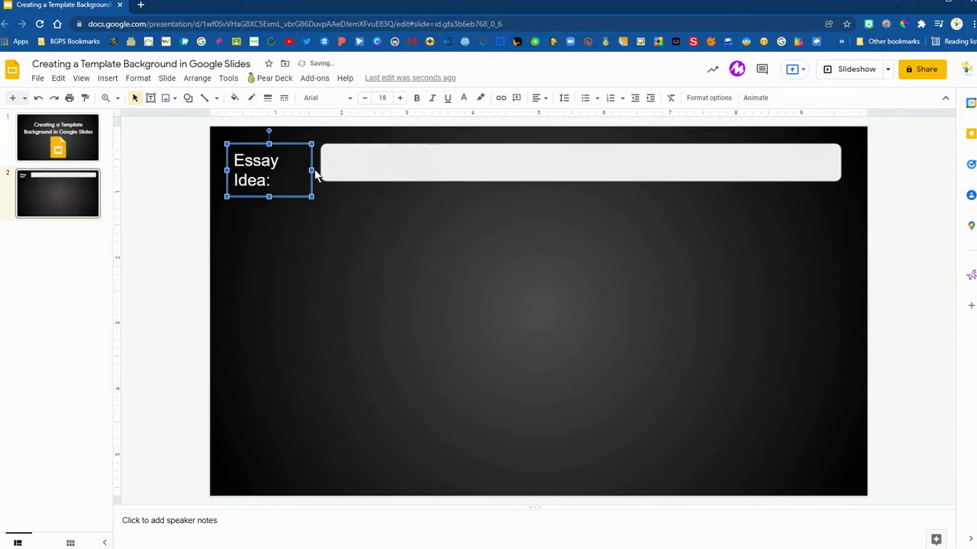
{"action": "left_click_drag", "start_coordinate": [311, 169], "coordinate": [301, 145]}
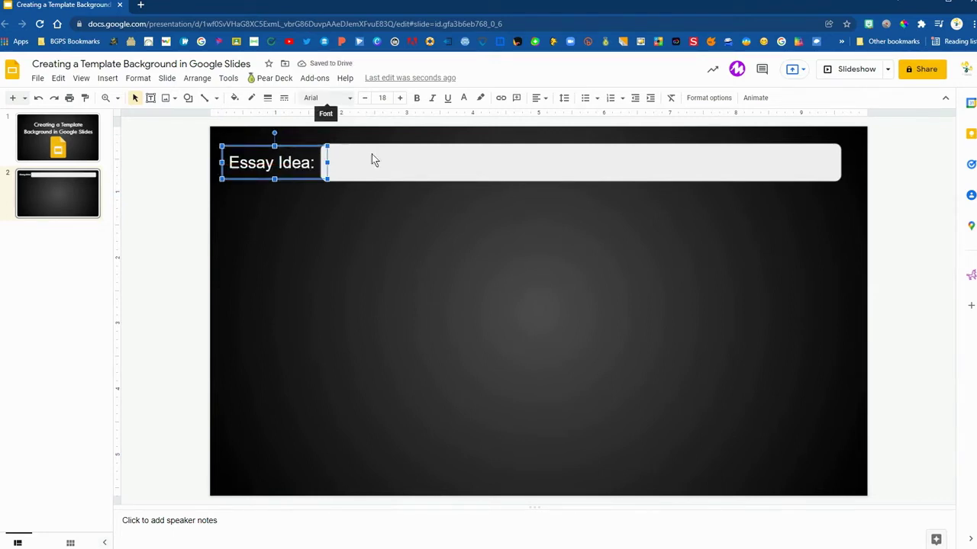
{"action": "left_click", "coordinate": [463, 296]}
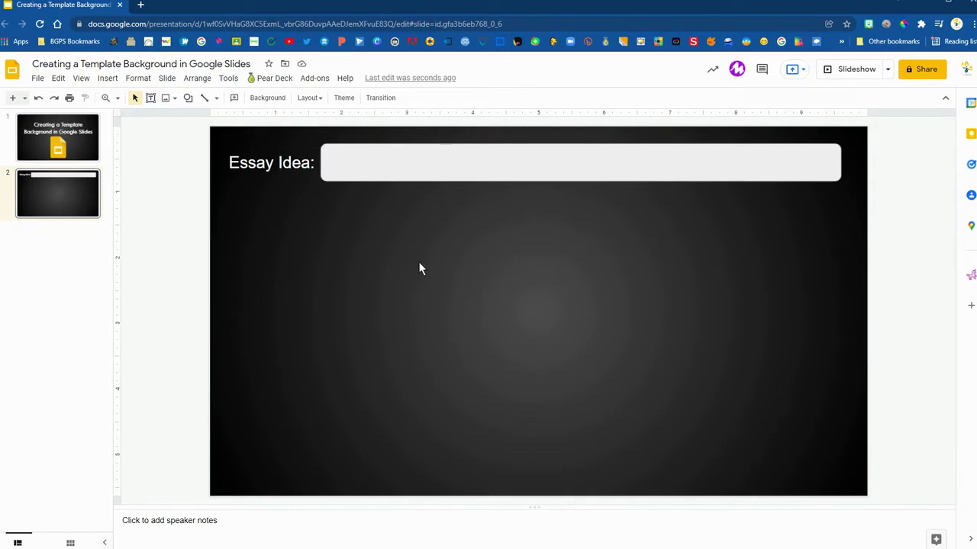
- Draw a tall rounded rectangle at lower left and duplicate it into three evenly spaced boxes
{"action": "left_click", "coordinate": [187, 100]}
{"action": "mouse_move", "coordinate": [205, 116]}
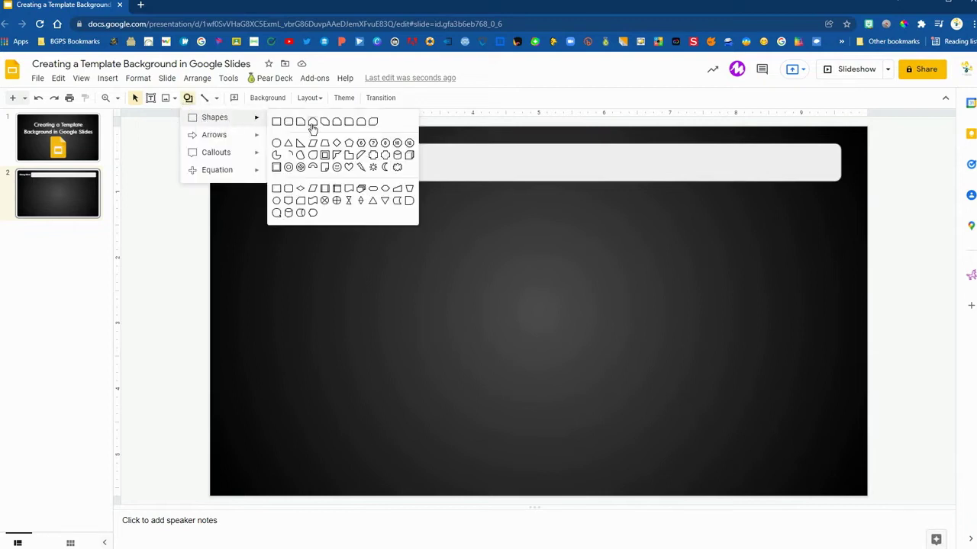
{"action": "left_click", "coordinate": [289, 122]}
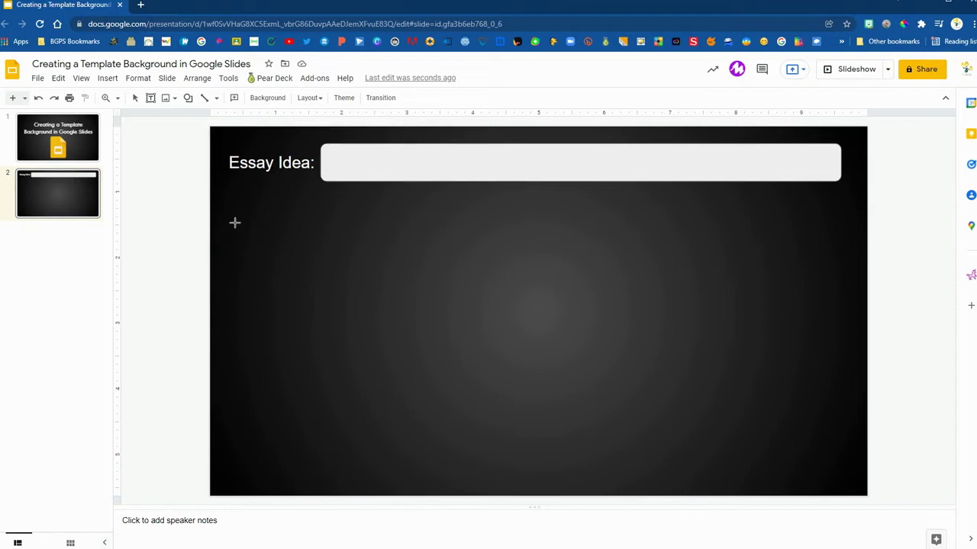
{"action": "left_click_drag", "start_coordinate": [235, 222], "coordinate": [417, 467]}
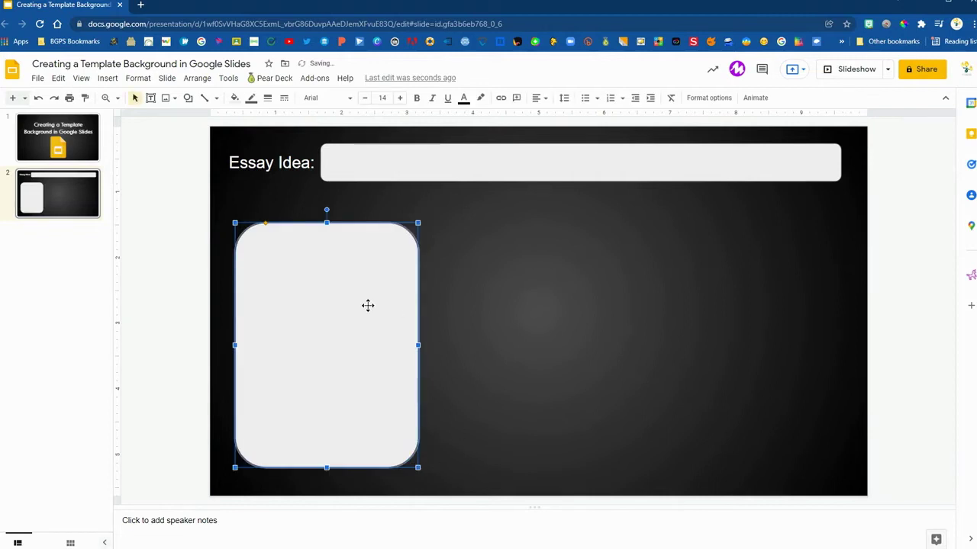
{"action": "key", "text": "ctrl+d"}
{"action": "left_click_drag", "start_coordinate": [366, 312], "coordinate": [545, 326]}
{"action": "key", "text": "ctrl+d"}
{"action": "left_click_drag", "start_coordinate": [386, 374], "coordinate": [776, 351]}
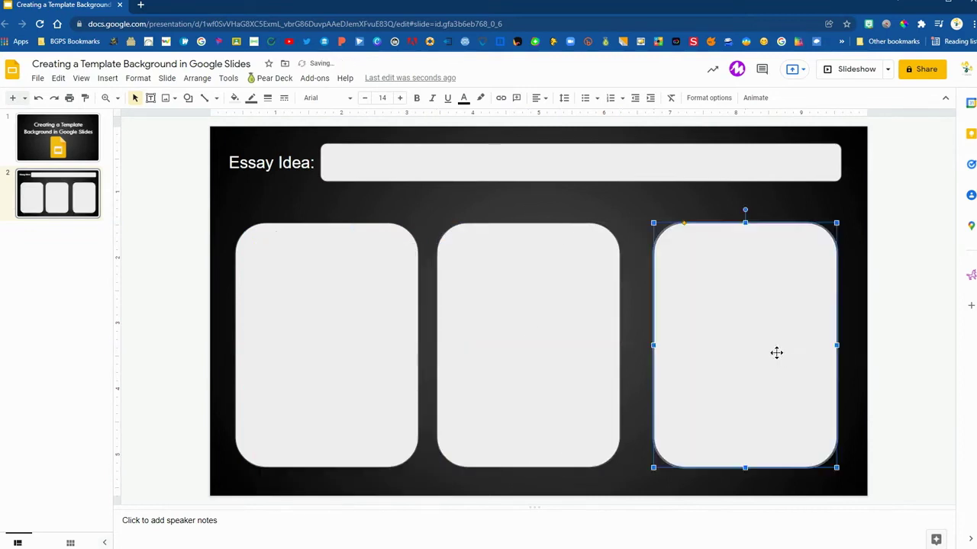
{"action": "left_click_drag", "start_coordinate": [563, 359], "coordinate": [571, 362]}
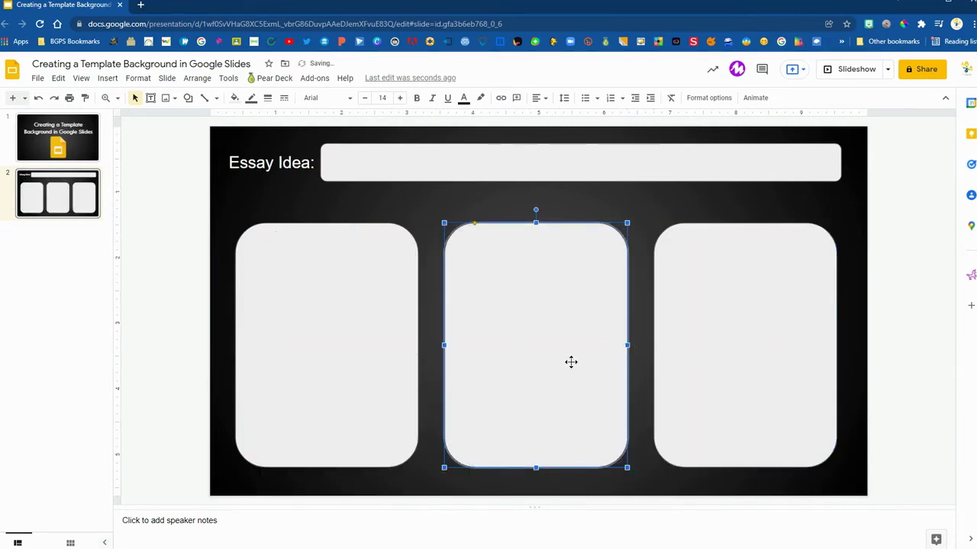
- Add a 'Resource:' text label at the top-left of each of the three grey boxes
{"action": "left_click", "coordinate": [331, 219]}
{"action": "left_click", "coordinate": [152, 102]}
{"action": "left_click_drag", "start_coordinate": [248, 236], "coordinate": [354, 264]}
{"action": "type", "text": "REsource:"}
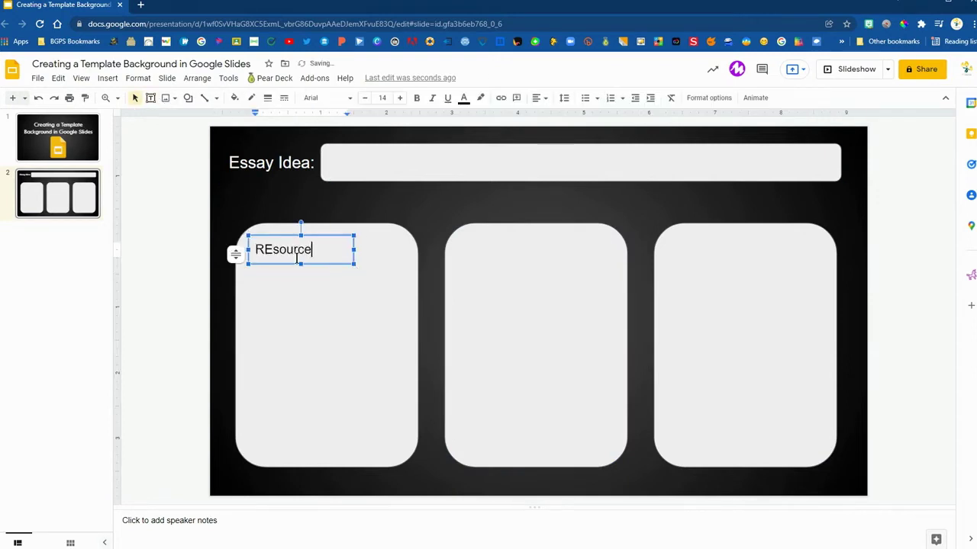
{"action": "left_click", "coordinate": [273, 249]}
{"action": "key", "text": "BackSpace"}
{"action": "type", "text": "e"}
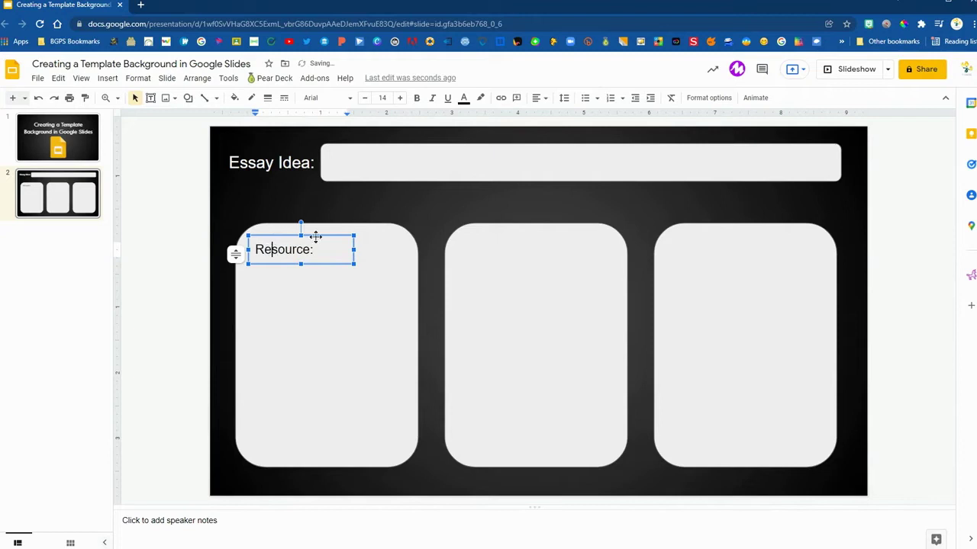
{"action": "left_click_drag", "start_coordinate": [316, 237], "coordinate": [525, 253]}
{"action": "left_click_drag", "start_coordinate": [330, 252], "coordinate": [748, 252]}
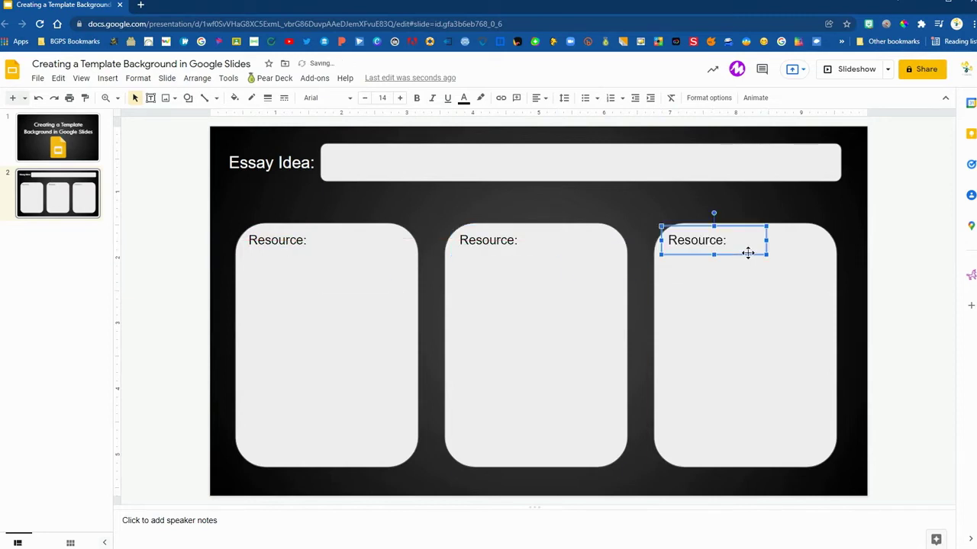
{"action": "left_click", "coordinate": [424, 387]}
- Draw a dashed 3px horizontal line across the middle of the left card
{"action": "left_click", "coordinate": [216, 98]}
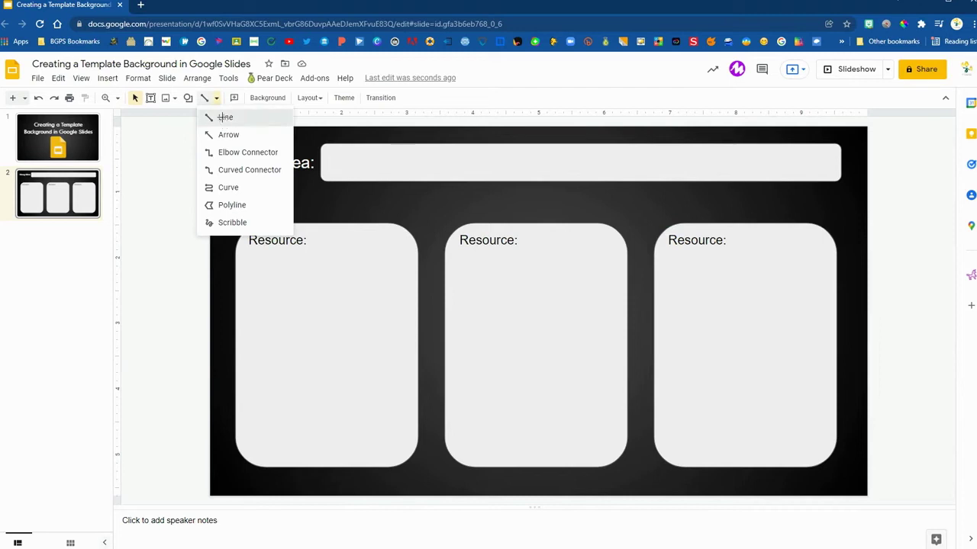
{"action": "left_click", "coordinate": [226, 116]}
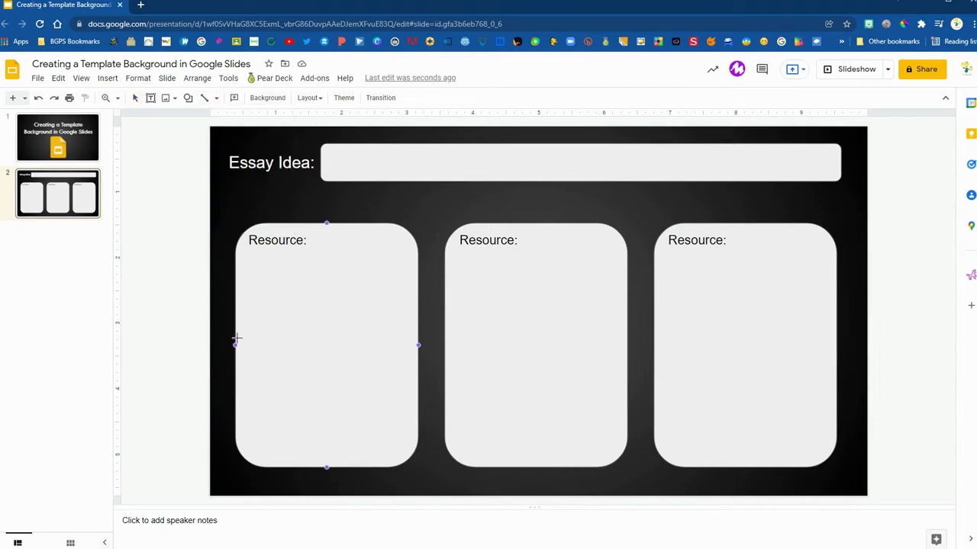
{"action": "left_click_drag", "start_coordinate": [236, 345], "coordinate": [418, 345]}
{"action": "left_click", "coordinate": [268, 98]}
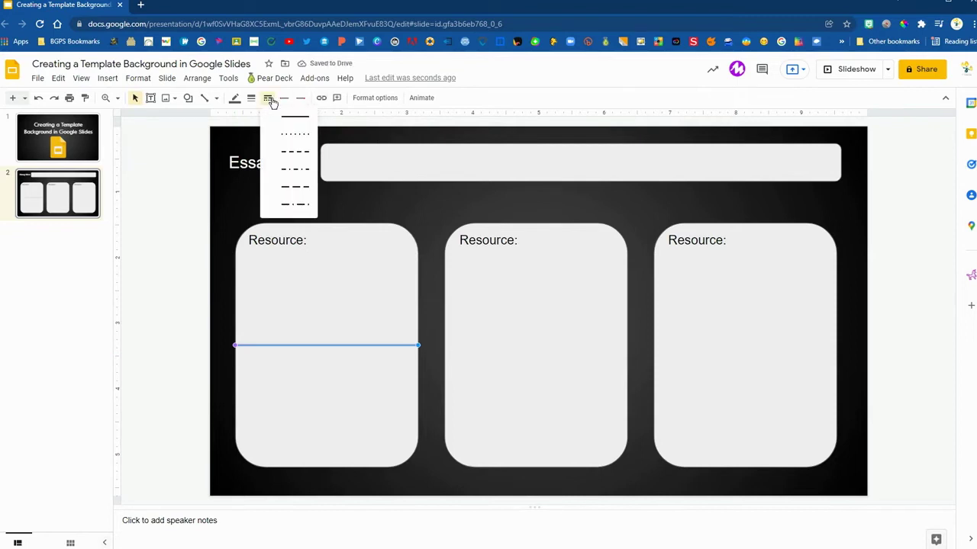
{"action": "left_click", "coordinate": [305, 155]}
{"action": "left_click", "coordinate": [251, 98]}
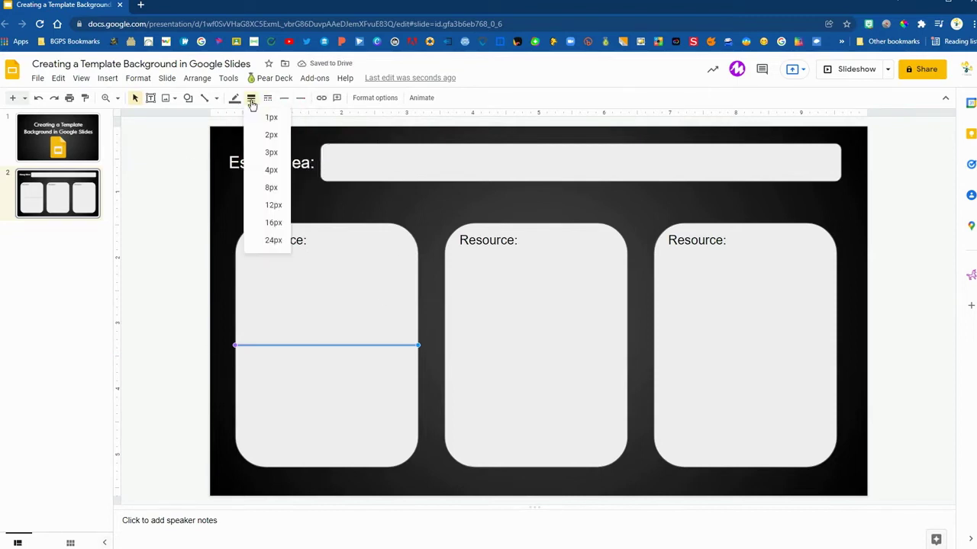
{"action": "left_click", "coordinate": [279, 153]}
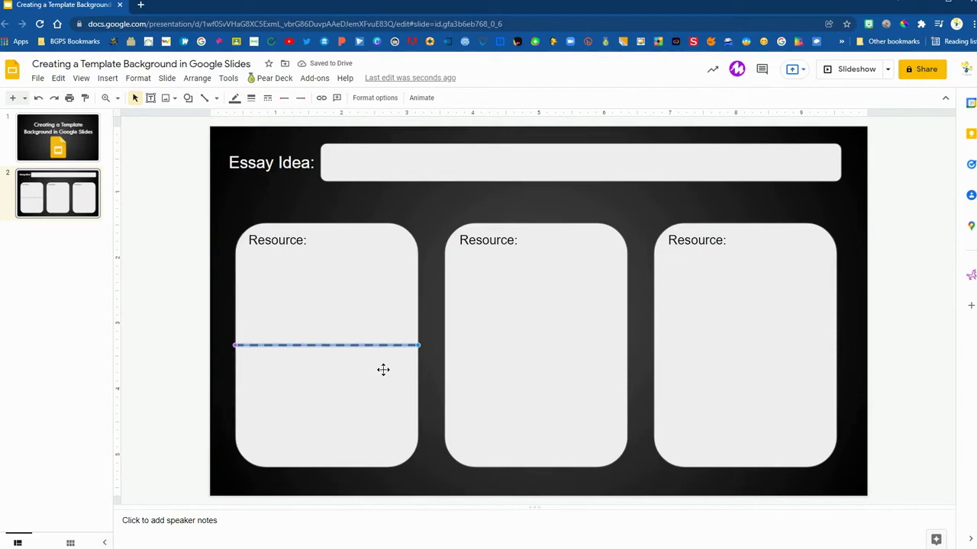
- Copy the dashed line across the middle and right cards
{"action": "key", "text": "ctrl+c"}
{"action": "key", "text": "ctrl+v"}
{"action": "left_click_drag", "start_coordinate": [452, 354], "coordinate": [571, 344]}
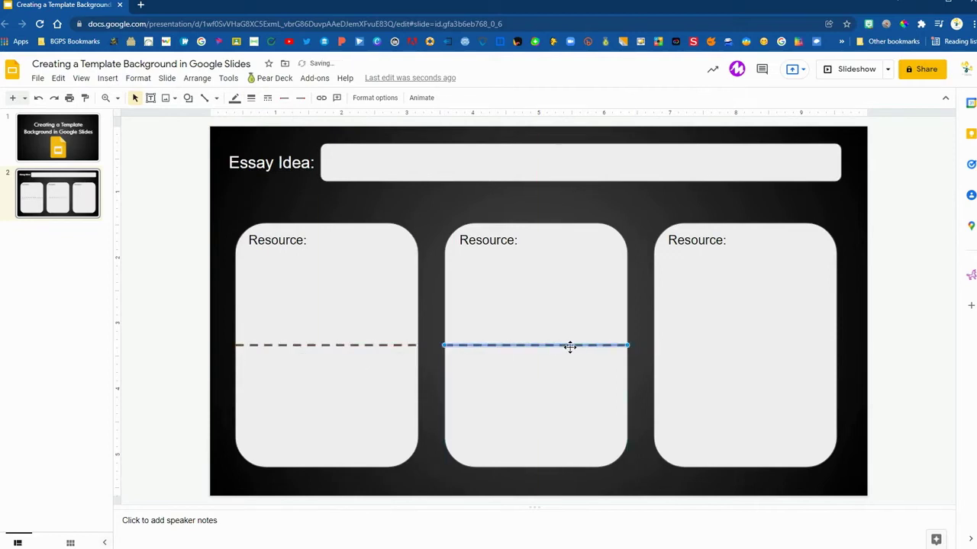
{"action": "key", "text": "ctrl+v"}
{"action": "left_click_drag", "start_coordinate": [634, 354], "coordinate": [745, 344]}
{"action": "left_click", "coordinate": [496, 412]}
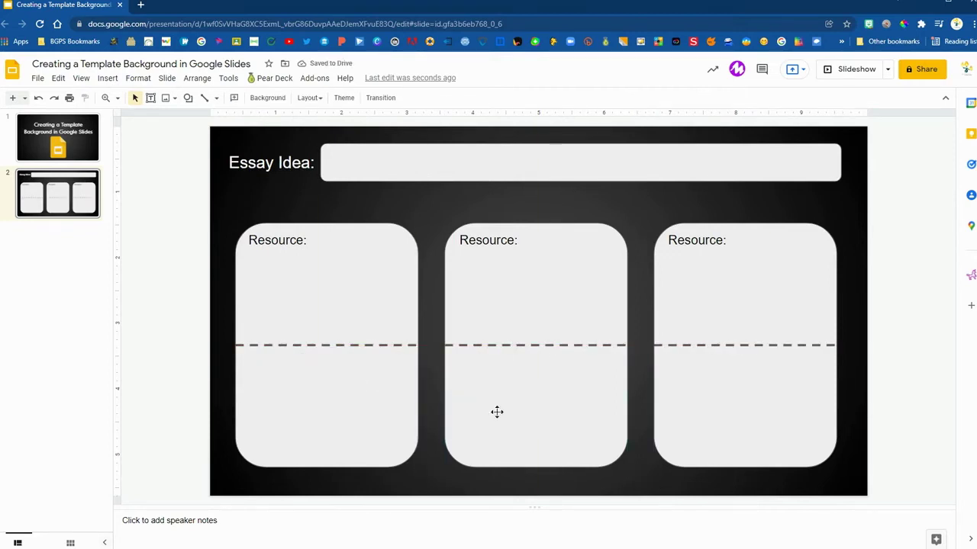
- Copy the left 'Resource:' label to just below the left card's dashed line
{"action": "left_click", "coordinate": [312, 248]}
{"action": "key", "text": "ctrl+c"}
{"action": "key", "text": "ctrl+v"}
{"action": "left_click_drag", "start_coordinate": [312, 248], "coordinate": [305, 379]}
- Change the copied label to 'Notes:' and place copies below the lines in the middle and right cards
{"action": "left_click", "coordinate": [305, 364]}
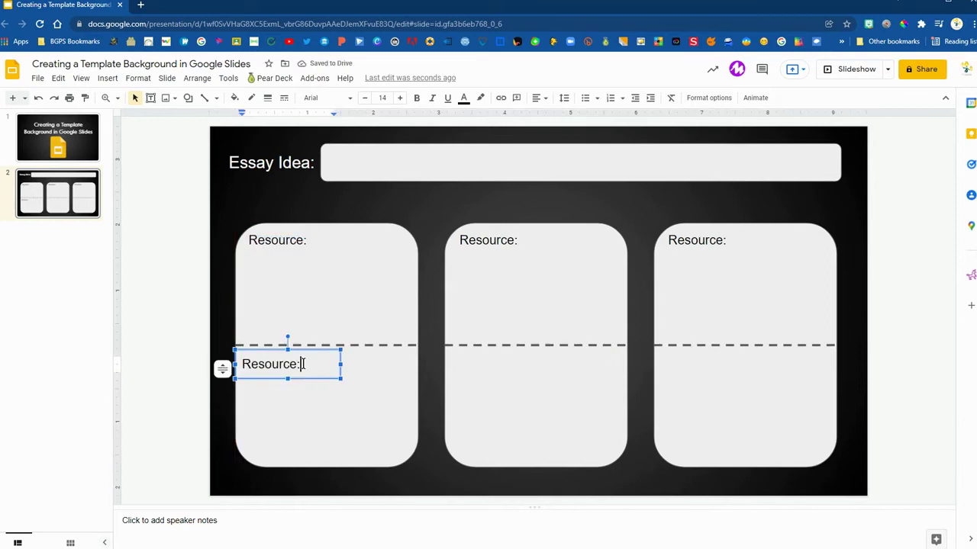
{"action": "key", "text": "ctrl+a"}
{"action": "type", "text": "Notes:"}
{"action": "key", "text": "Escape"}
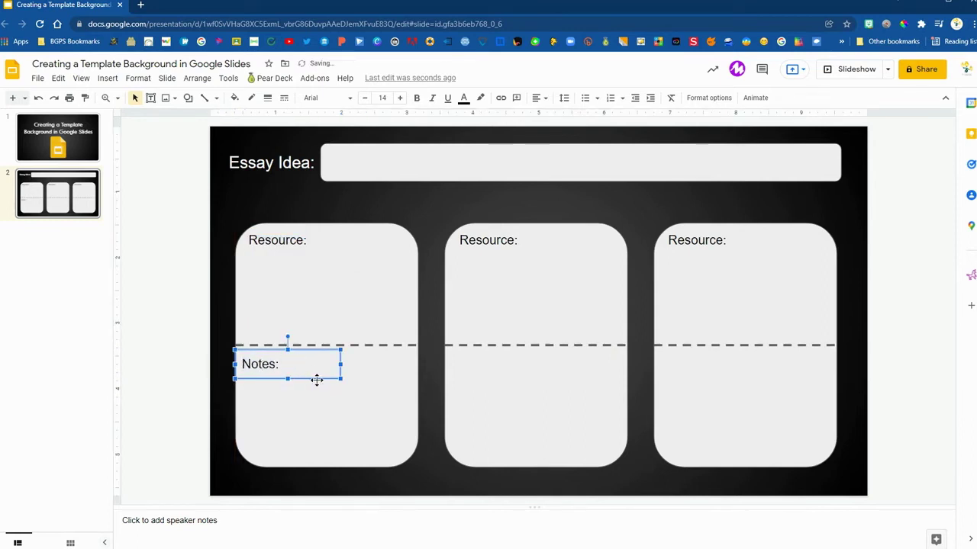
{"action": "key", "text": "ctrl+c"}
{"action": "key", "text": "ctrl+v"}
{"action": "left_click_drag", "start_coordinate": [319, 387], "coordinate": [518, 377]}
{"action": "key", "text": "ctrl+v"}
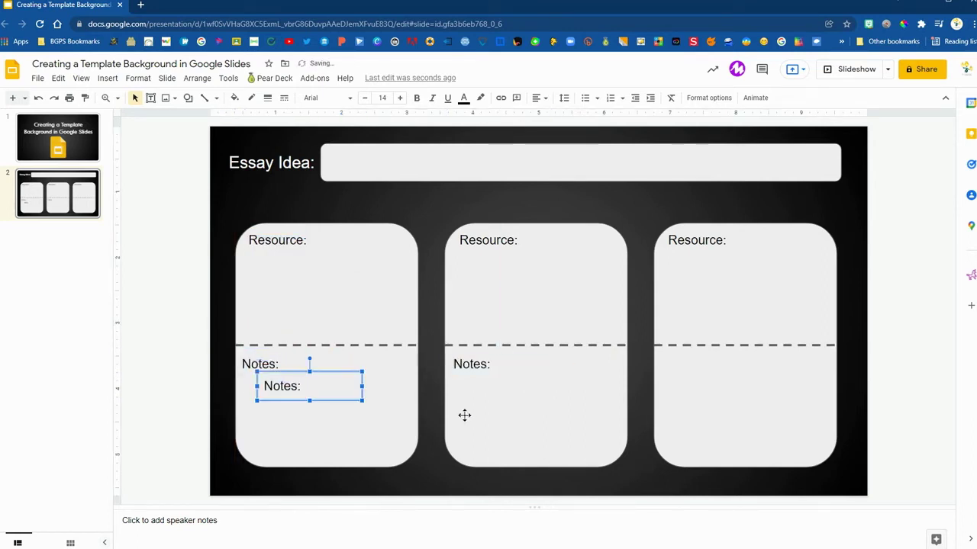
{"action": "left_click_drag", "start_coordinate": [322, 400], "coordinate": [721, 379]}
{"action": "key", "text": "Escape"}
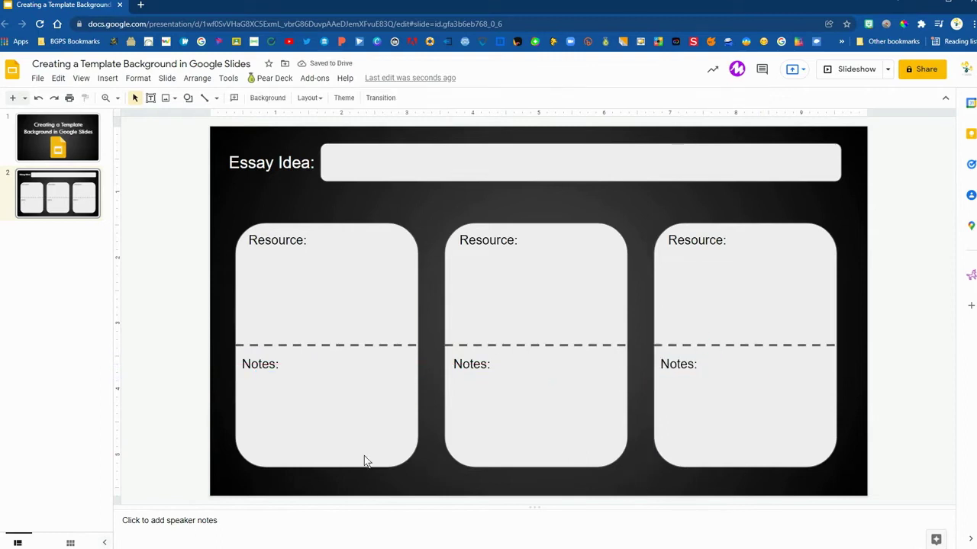
- Stretch all three cards slightly taller to the same height
{"action": "left_click", "coordinate": [327, 467]}
{"action": "left_click_drag", "start_coordinate": [326, 468], "coordinate": [325, 484]}
{"action": "left_click", "coordinate": [536, 467]}
{"action": "left_click_drag", "start_coordinate": [536, 467], "coordinate": [537, 484]}
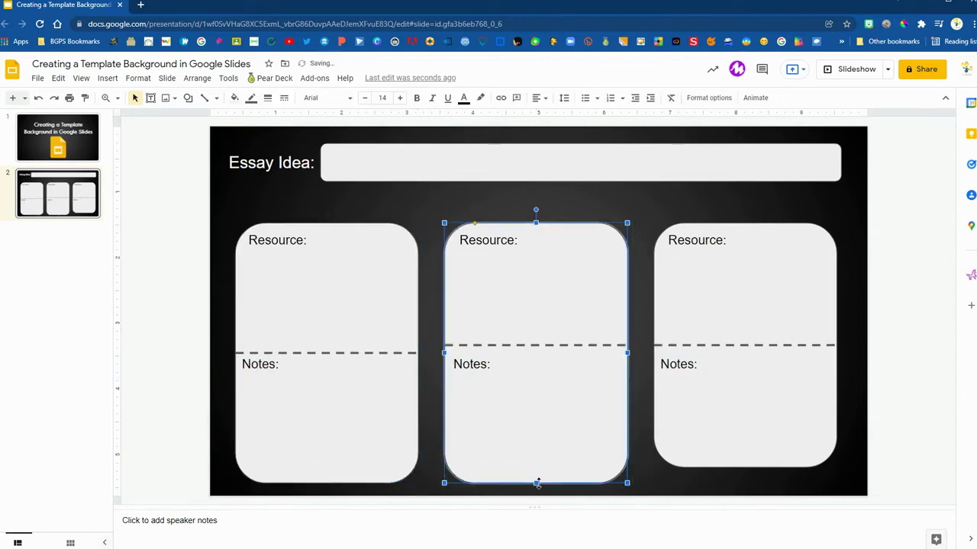
{"action": "left_click", "coordinate": [748, 468]}
{"action": "left_click_drag", "start_coordinate": [748, 468], "coordinate": [748, 483]}
- Nudge the left card's dashed line up to align with the other two
{"action": "left_click", "coordinate": [374, 353]}
{"action": "key", "text": "Up"}
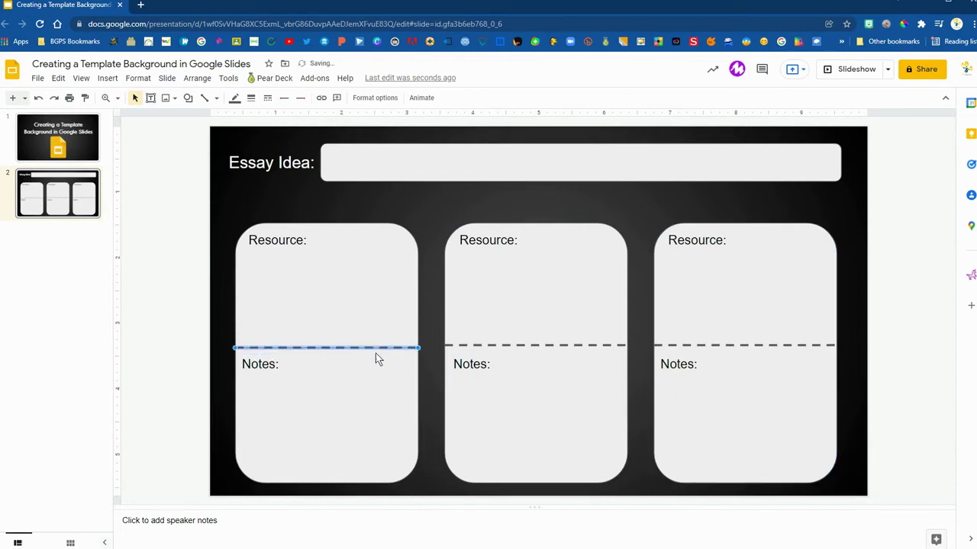
{"action": "key", "text": "Up"}
{"action": "left_click", "coordinate": [451, 492]}
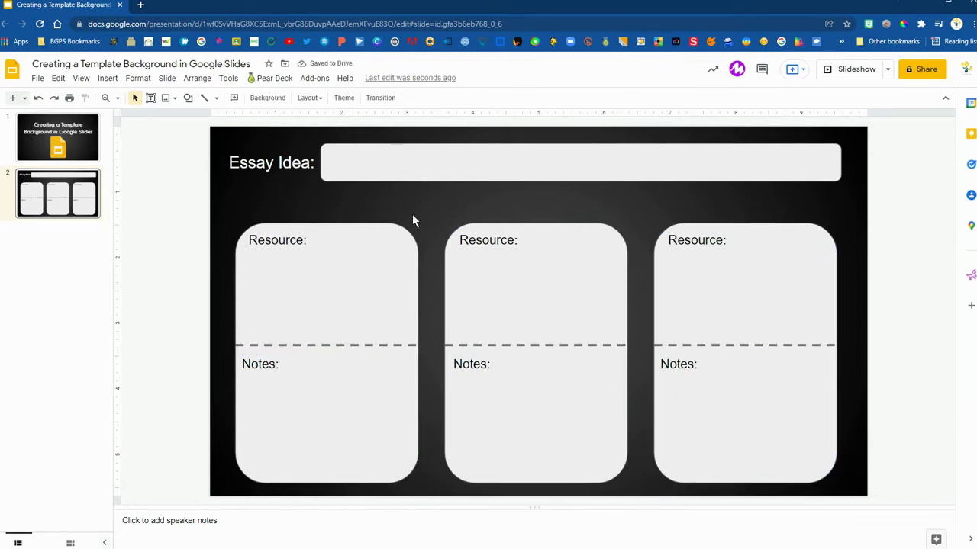
- Insert an orange lightbulb from a web search for 'idea' and shrink it below 'Essay Idea:'
{"action": "left_click", "coordinate": [166, 98]}
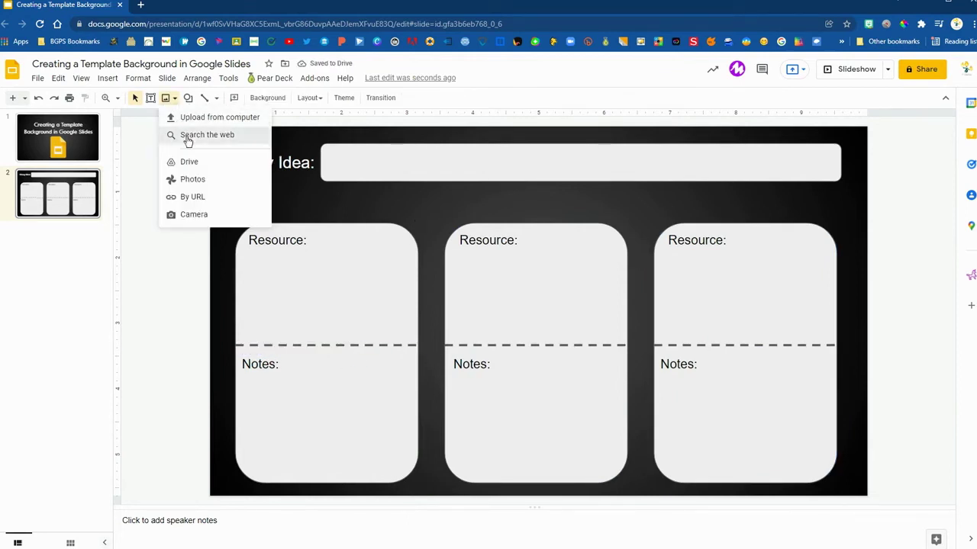
{"action": "left_click", "coordinate": [233, 136]}
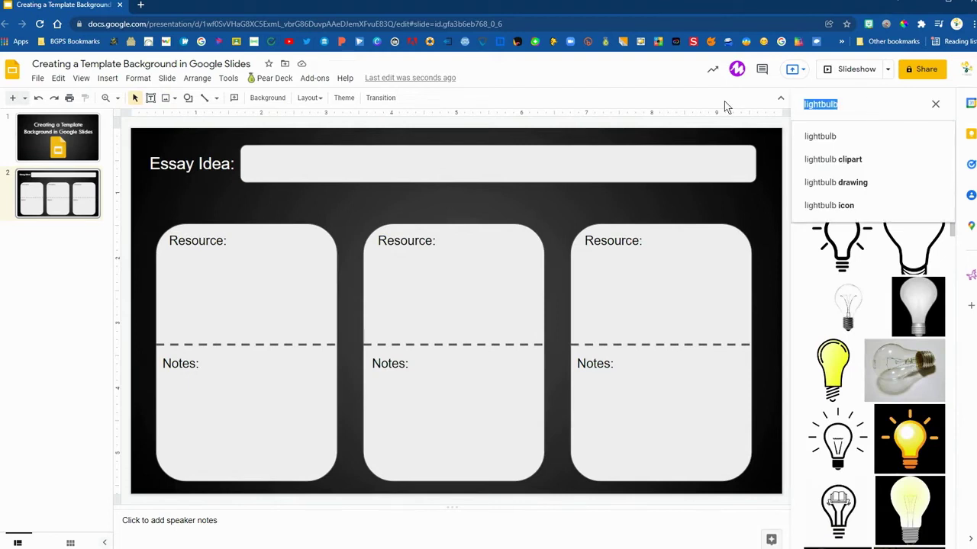
{"action": "type", "text": "idea"}
{"action": "key", "text": "Return"}
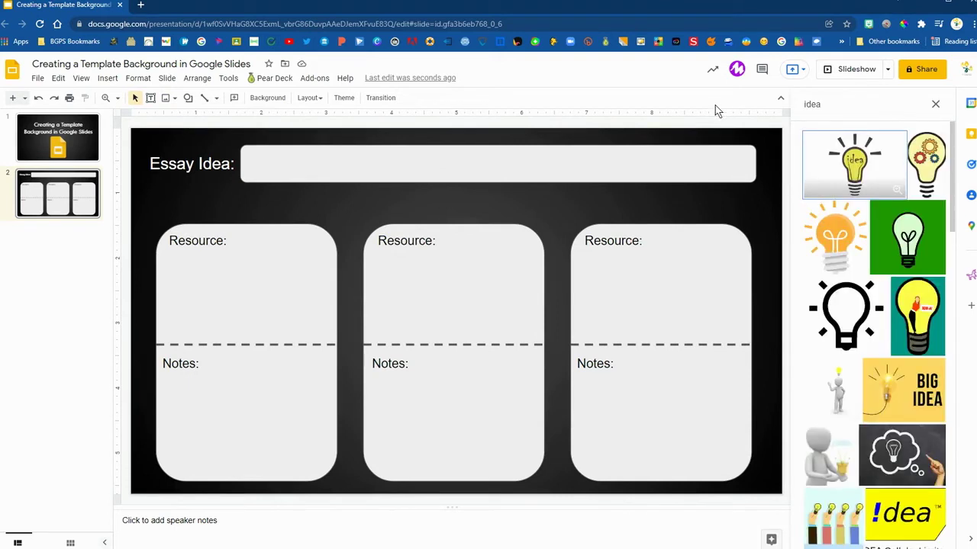
{"action": "left_click", "coordinate": [836, 244]}
{"action": "left_click", "coordinate": [912, 540]}
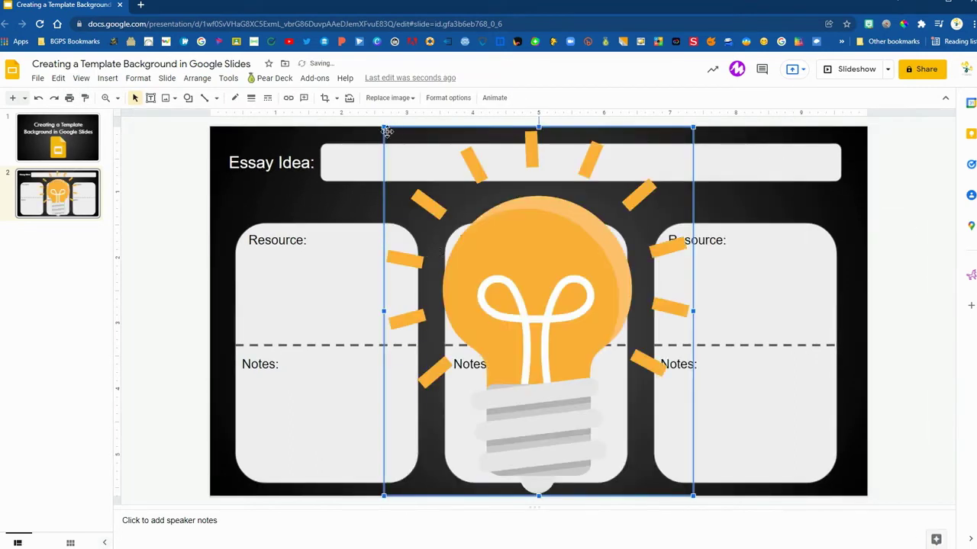
{"action": "left_click_drag", "start_coordinate": [384, 128], "coordinate": [241, 205]}
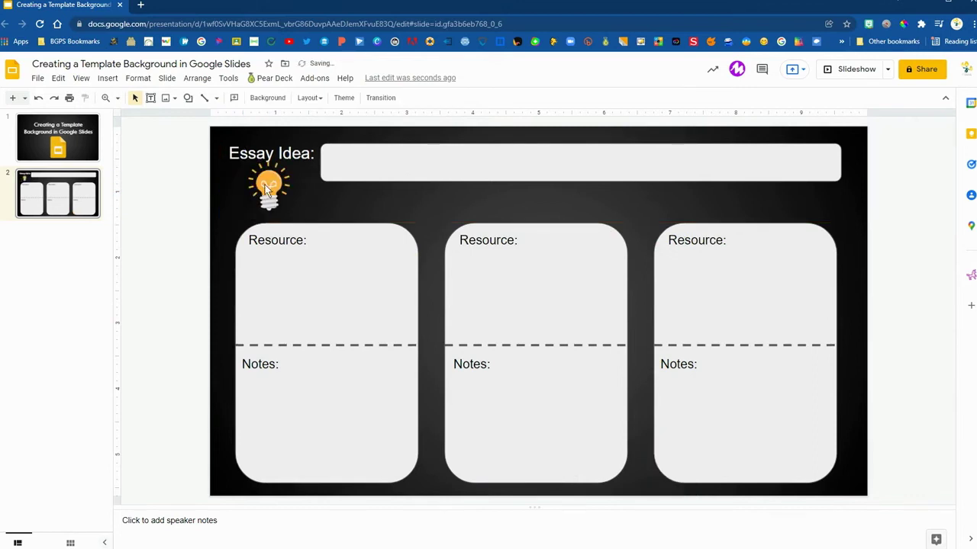
{"action": "left_click", "coordinate": [266, 185]}
- Download the current slide as a JPEG image (.jpg) and dismiss the download bar
{"action": "left_click", "coordinate": [335, 194]}
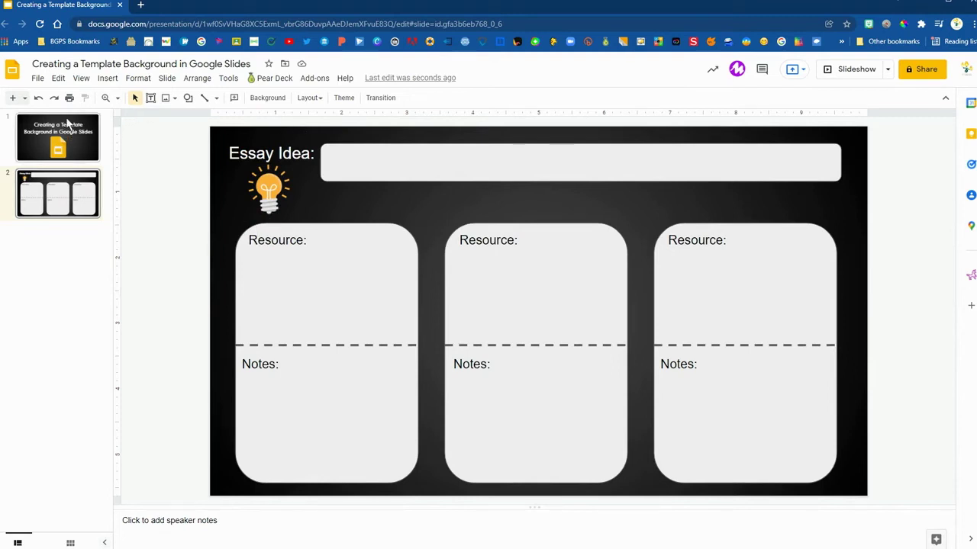
{"action": "left_click", "coordinate": [37, 78]}
{"action": "mouse_move", "coordinate": [82, 241]}
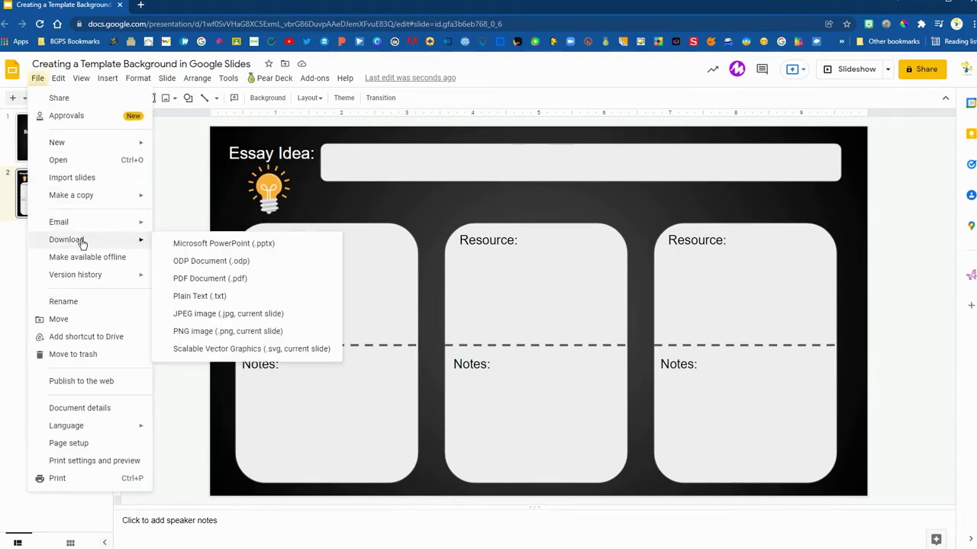
{"action": "left_click", "coordinate": [222, 317]}
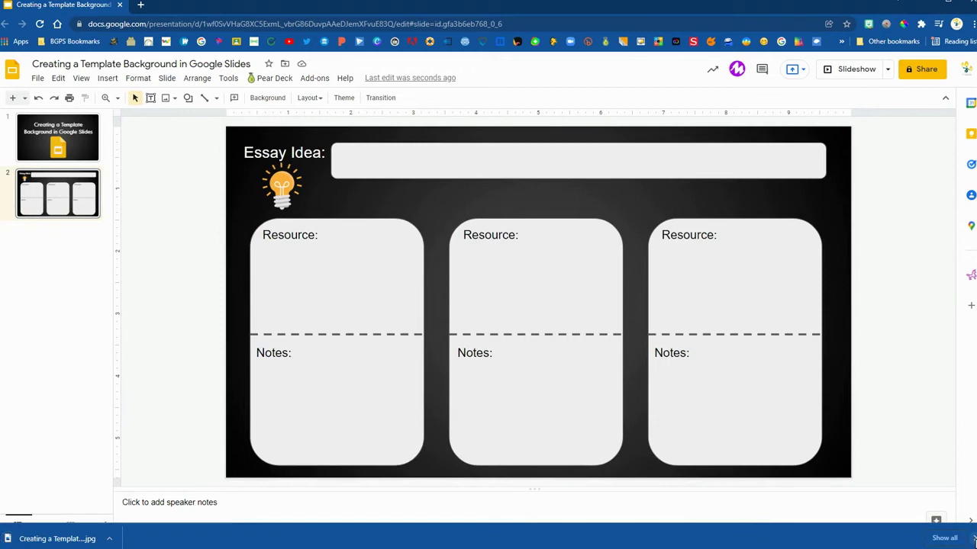
{"action": "left_click", "coordinate": [973, 538]}
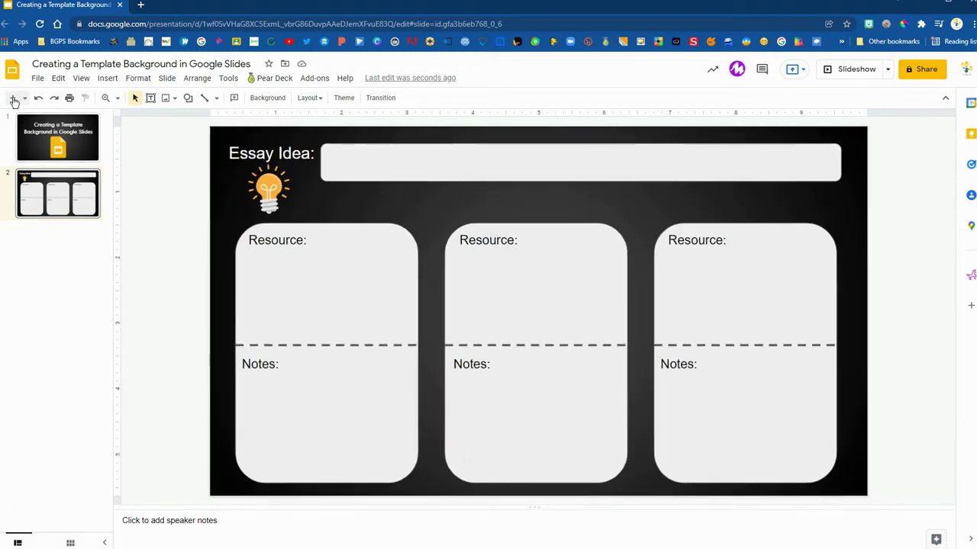
- Add a new slide 3 after the organizer and give it the Blank layout
{"action": "left_click", "coordinate": [13, 99]}
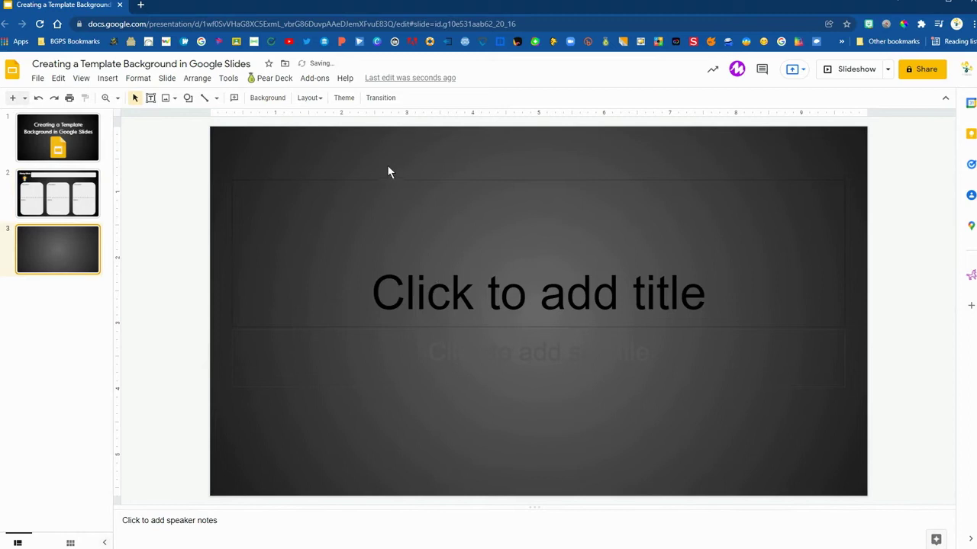
{"action": "left_click", "coordinate": [310, 97]}
{"action": "left_click", "coordinate": [406, 306]}
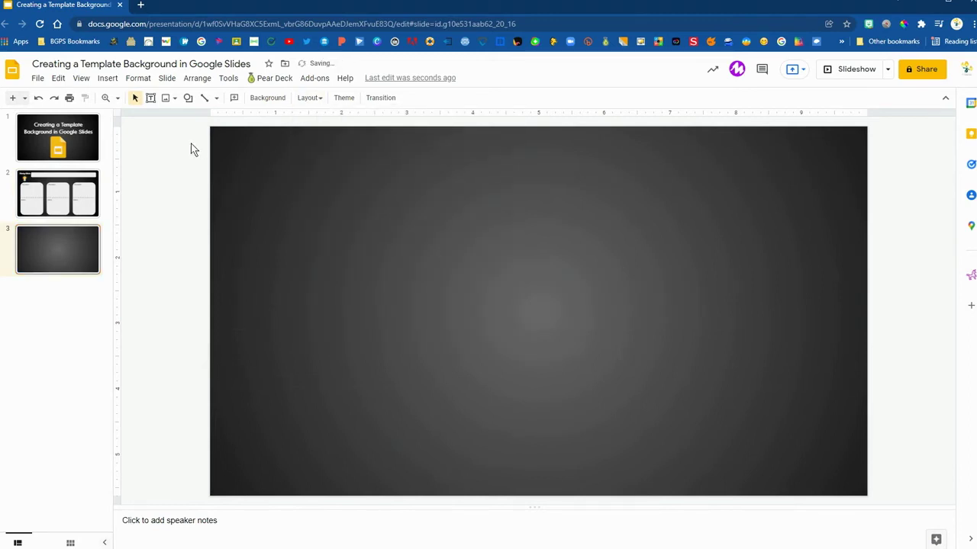
- Set the dark essay organizer image as slide 3's background
{"action": "left_click", "coordinate": [273, 99]}
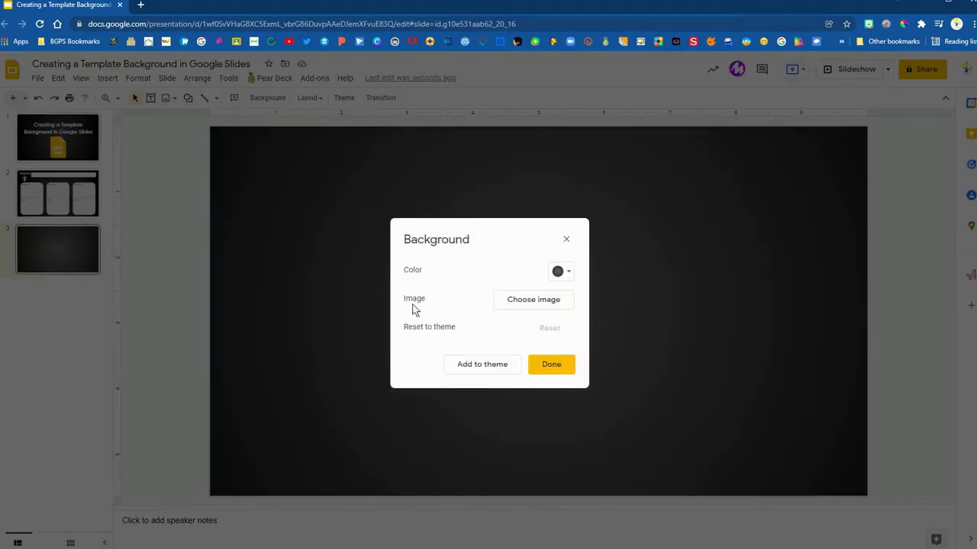
{"action": "left_click", "coordinate": [546, 302]}
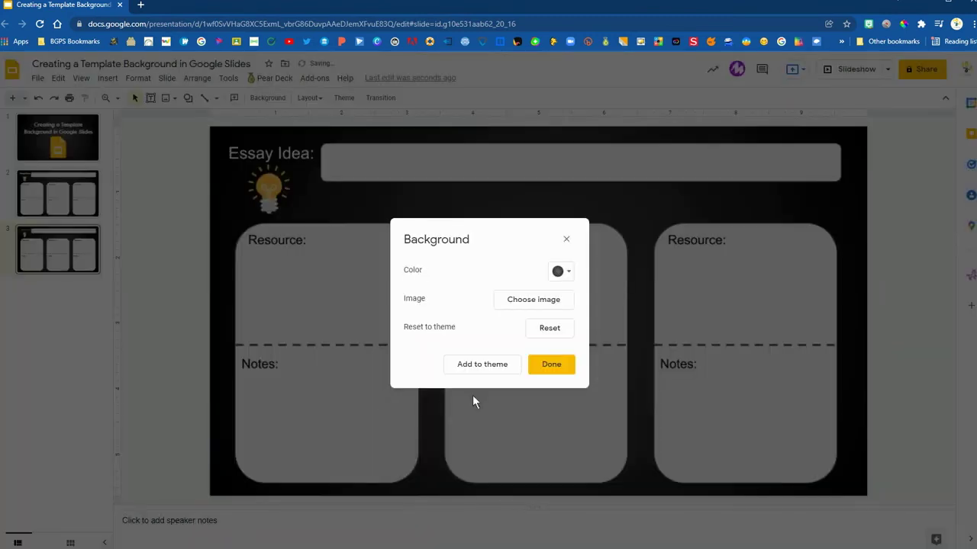
{"action": "left_click", "coordinate": [553, 365]}
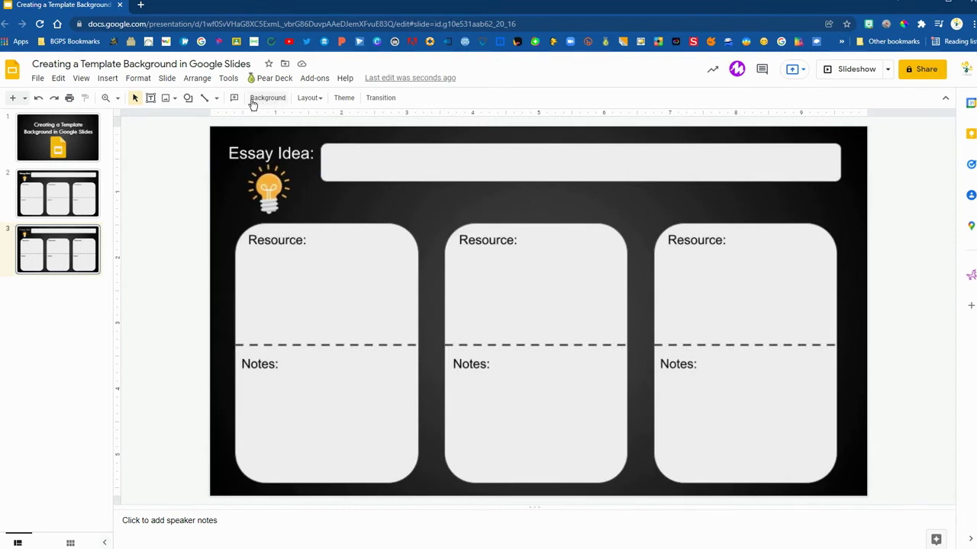
- Draw a 12-point text box across the Essay Idea bar
{"action": "left_click", "coordinate": [151, 98]}
{"action": "left_click_drag", "start_coordinate": [324, 146], "coordinate": [837, 177]}
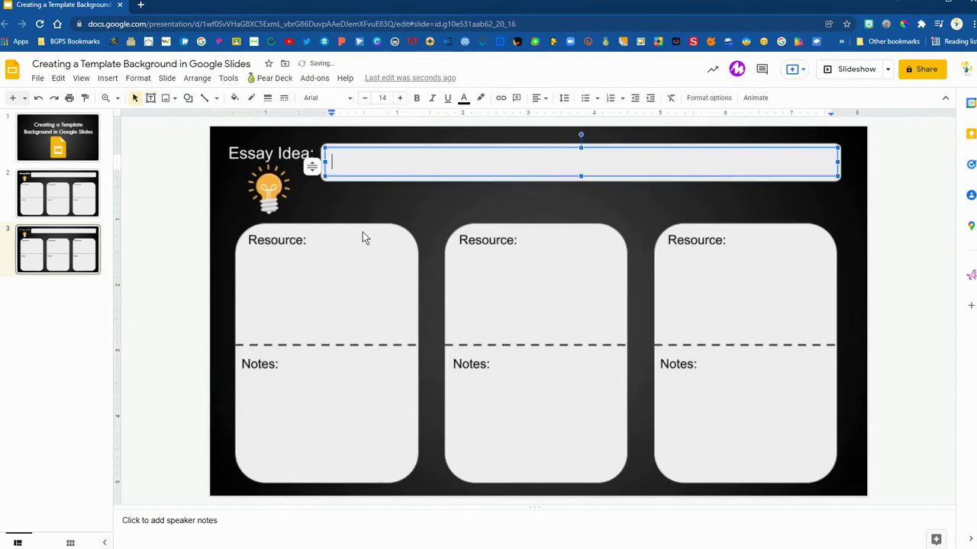
{"action": "left_click", "coordinate": [382, 97]}
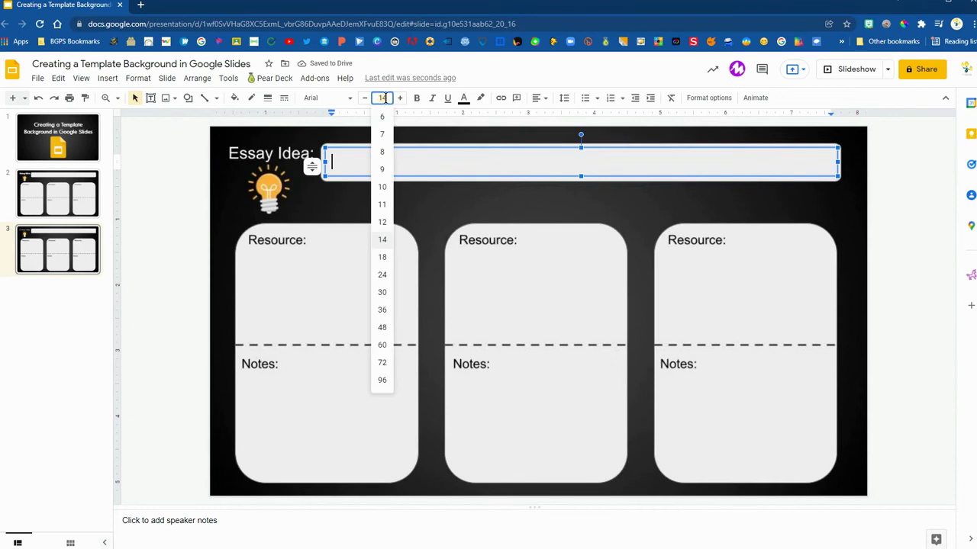
{"action": "left_click", "coordinate": [383, 222]}
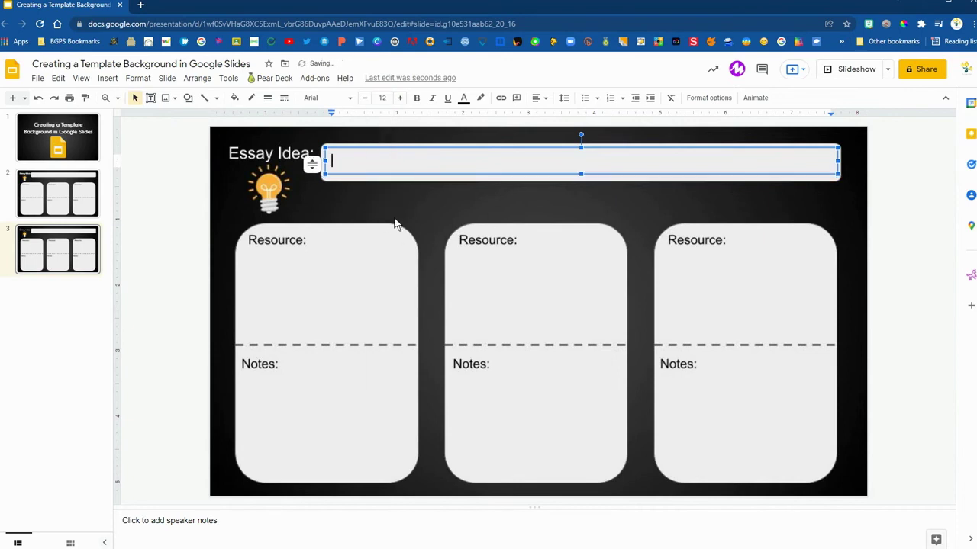
- Add a Do-not-autofit text box in the first Resource card, stretched down to the dashed line
{"action": "left_click", "coordinate": [151, 98]}
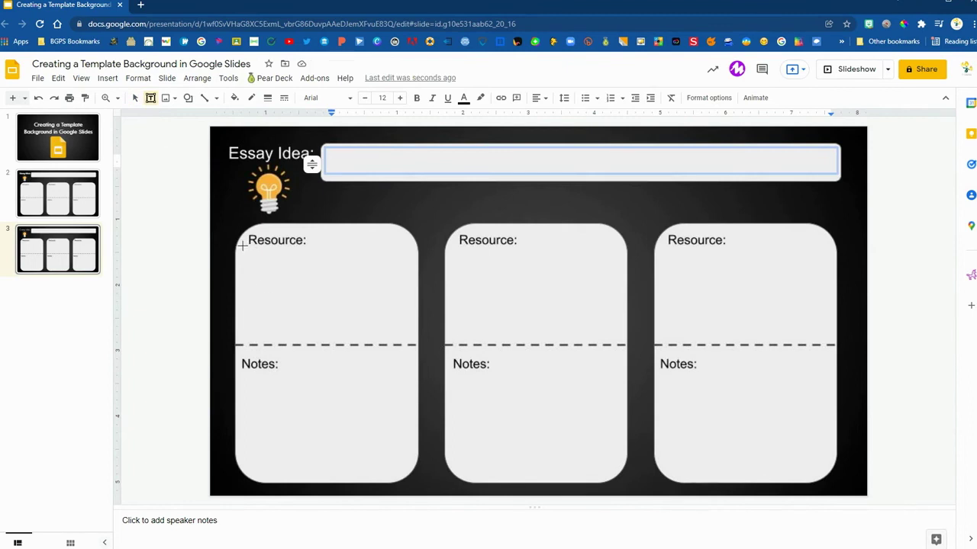
{"action": "left_click_drag", "start_coordinate": [240, 246], "coordinate": [409, 343]}
{"action": "left_click", "coordinate": [228, 265]}
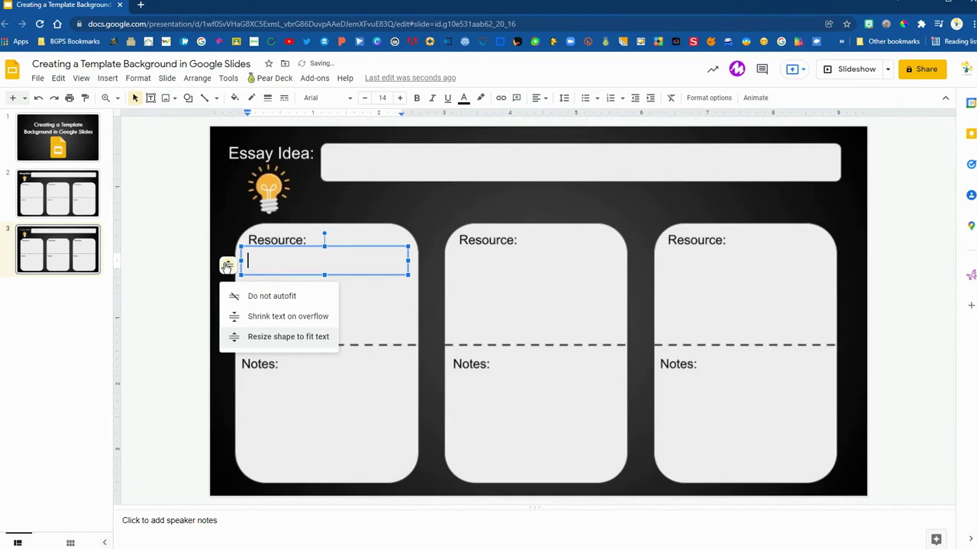
{"action": "left_click", "coordinate": [241, 299]}
{"action": "left_click_drag", "start_coordinate": [324, 276], "coordinate": [324, 336]}
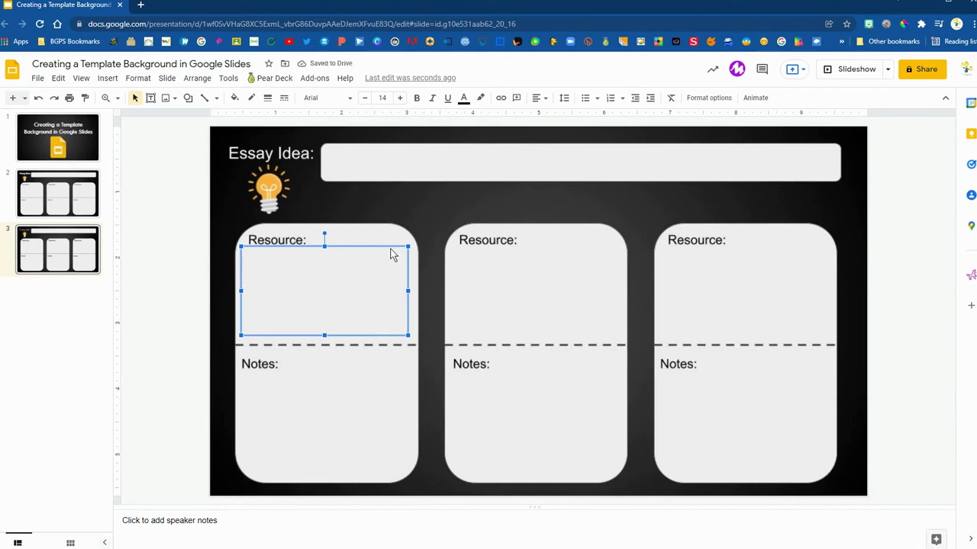
- Duplicate the Resource text box into the middle card, then undo the duplicate
{"action": "key", "text": "ctrl+d"}
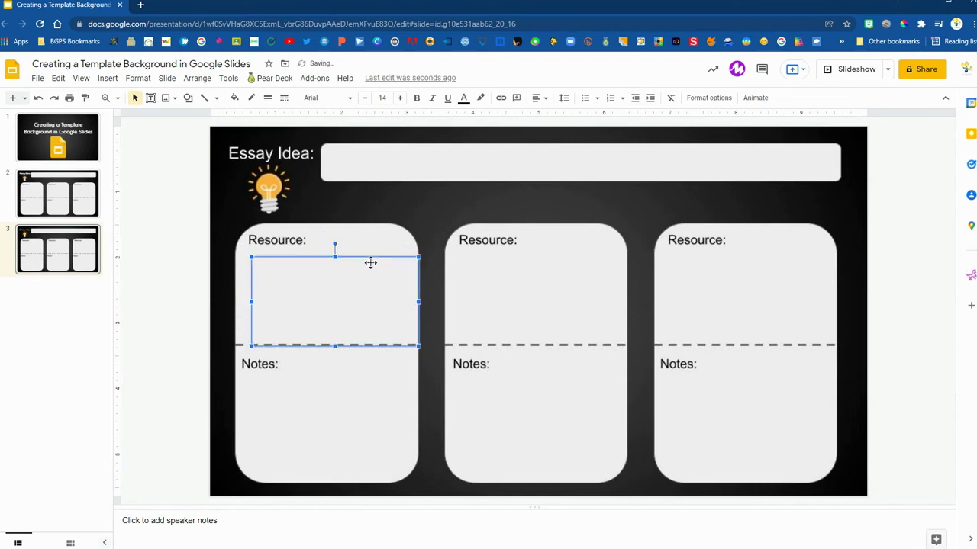
{"action": "left_click_drag", "start_coordinate": [371, 264], "coordinate": [570, 255]}
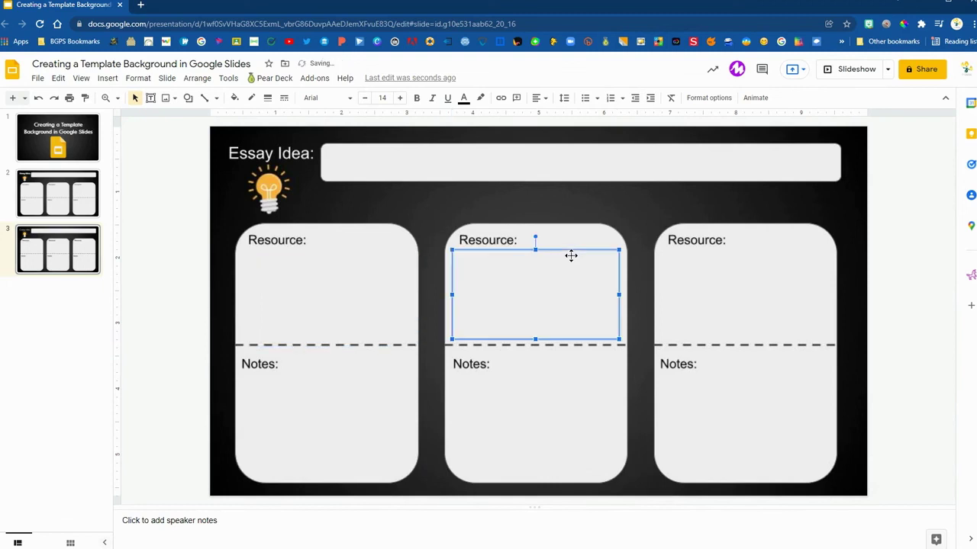
{"action": "left_click", "coordinate": [307, 295]}
{"action": "left_click", "coordinate": [524, 276]}
{"action": "key", "text": "ctrl+z"}
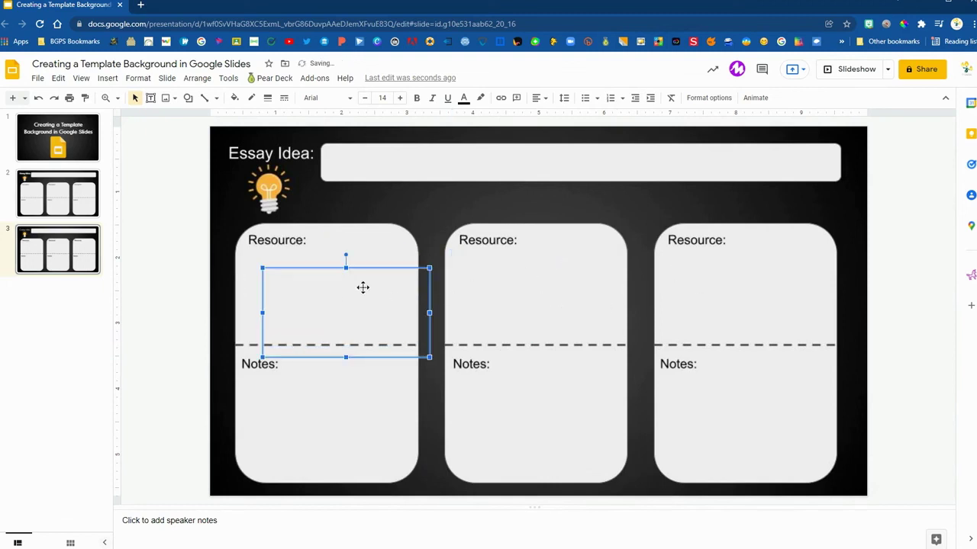
- Try the text box in the right card and Notes areas, leaving it in the right card's Notes area
{"action": "left_click_drag", "start_coordinate": [365, 279], "coordinate": [763, 258]}
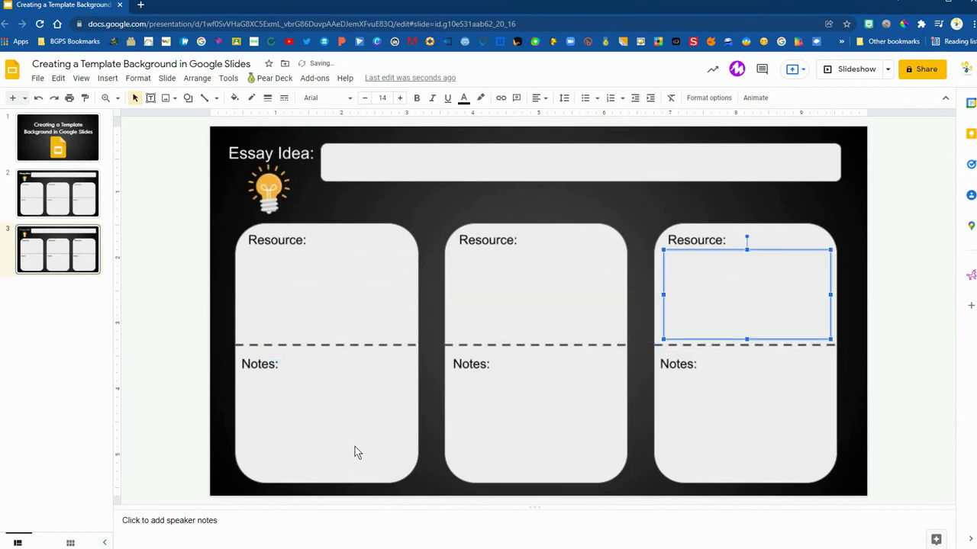
{"action": "key", "text": "ctrl+z"}
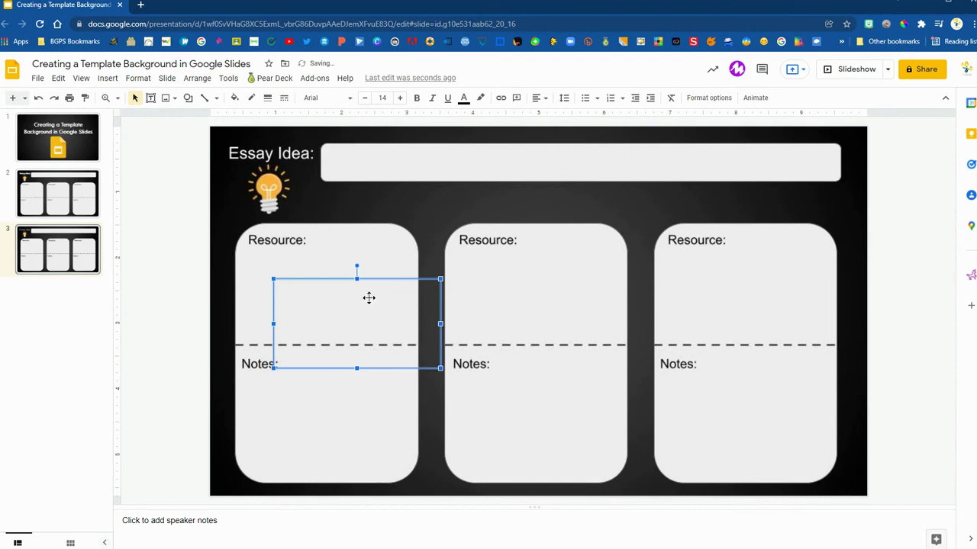
{"action": "left_click_drag", "start_coordinate": [385, 282], "coordinate": [354, 382]}
{"action": "key", "text": "ctrl+z"}
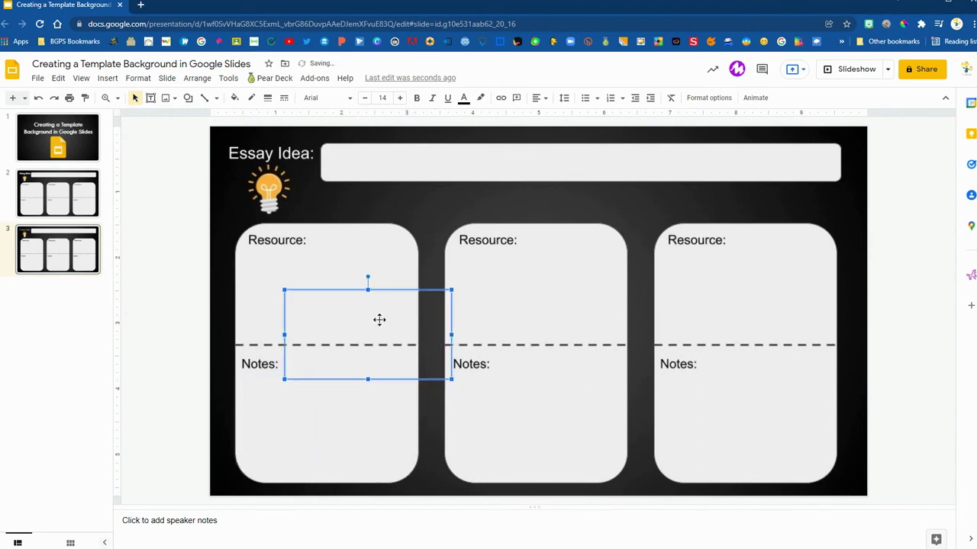
{"action": "left_click_drag", "start_coordinate": [384, 294], "coordinate": [553, 380]}
{"action": "key", "text": "ctrl+z"}
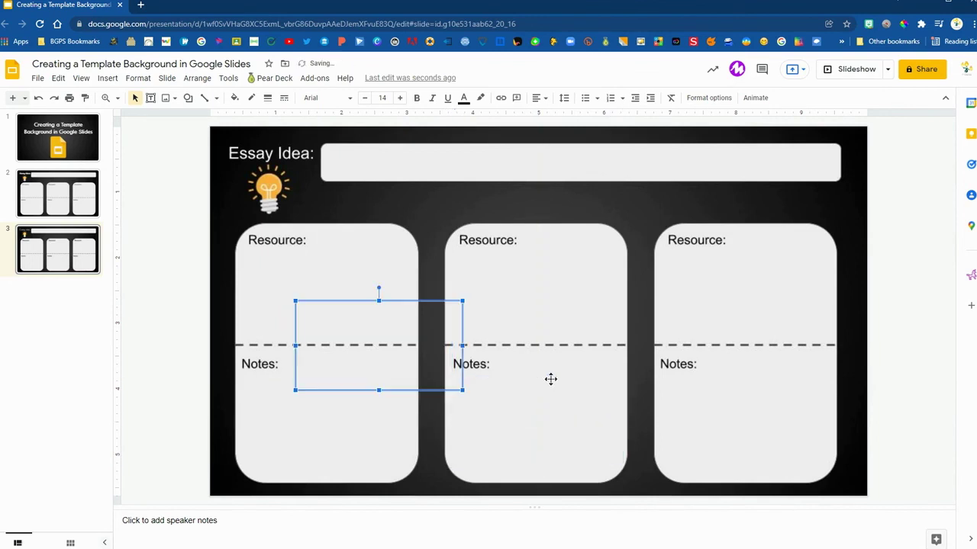
{"action": "left_click_drag", "start_coordinate": [409, 306], "coordinate": [777, 381]}
{"action": "left_click", "coordinate": [868, 336]}
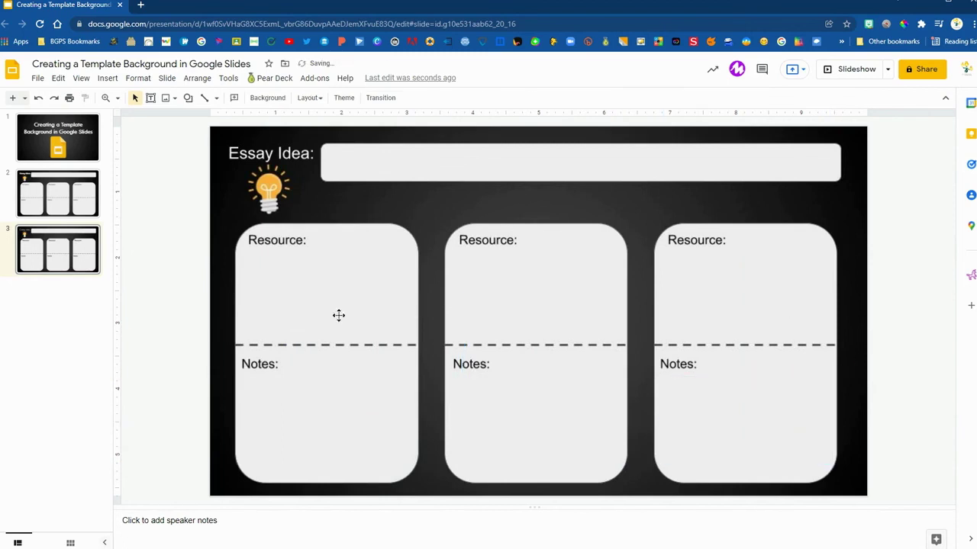
{"action": "left_click", "coordinate": [273, 285]}
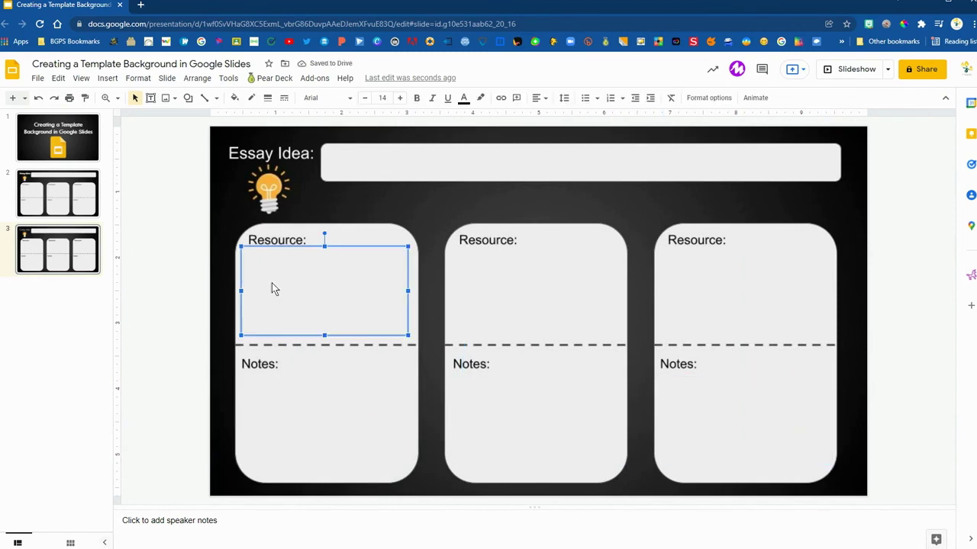
{"action": "left_click", "coordinate": [665, 200]}
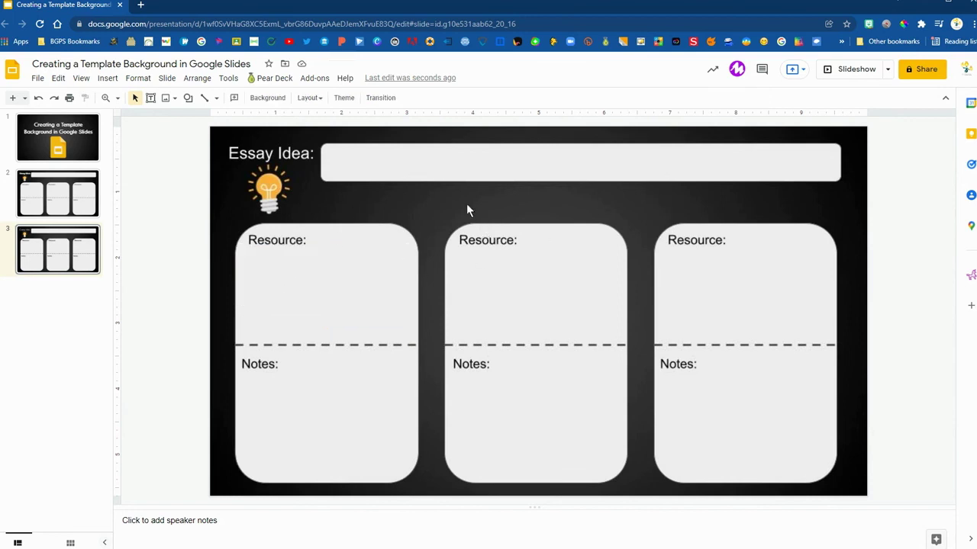